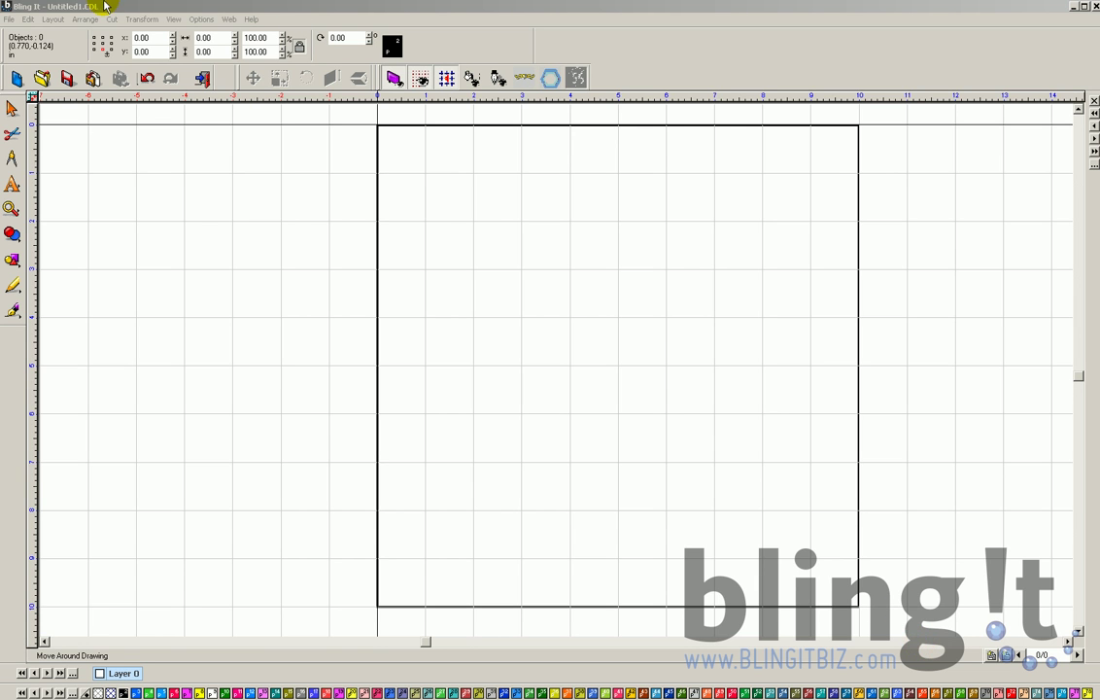
Try plain text entry with sample text 'asdfasd', then delete it
{"action": "left_click", "coordinate": [11, 187]}
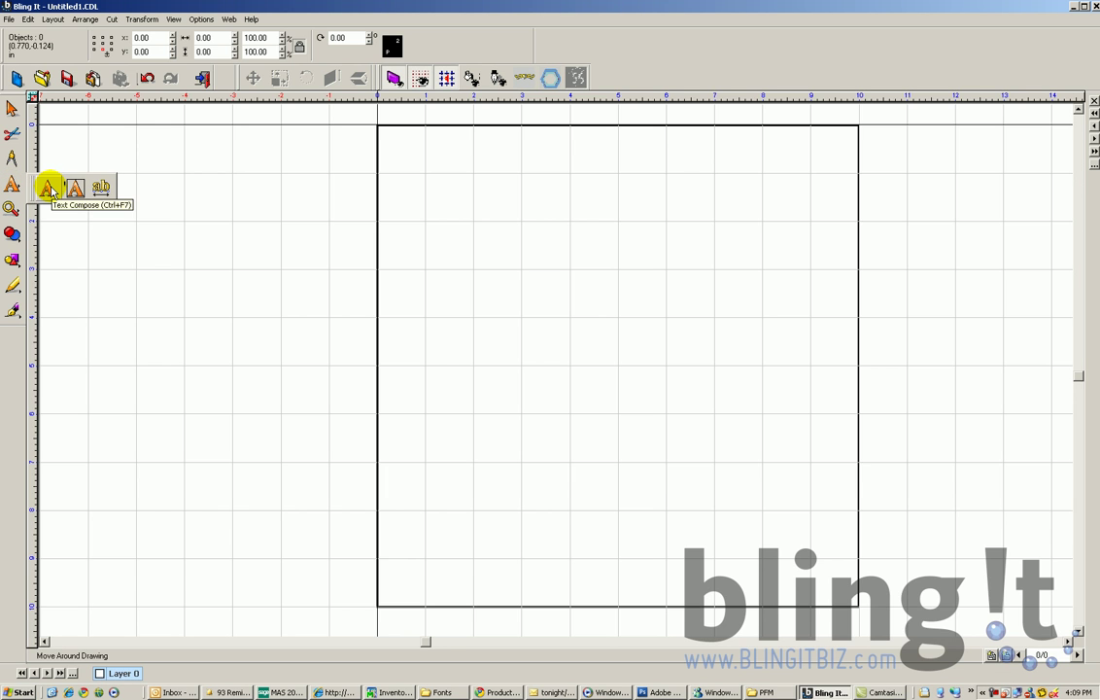
{"action": "left_click", "coordinate": [48, 189]}
{"action": "left_click", "coordinate": [430, 265]}
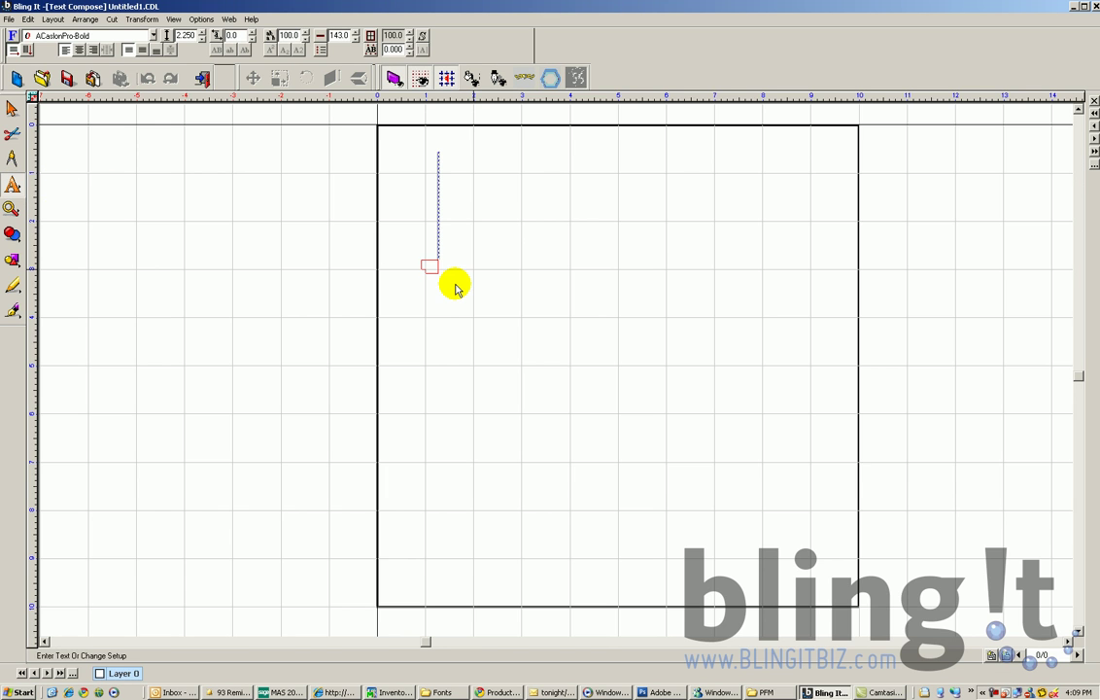
{"action": "type", "text": "asdfasd"}
{"action": "left_click_drag", "start_coordinate": [884, 208], "coordinate": [438, 188]}
{"action": "key", "text": "BackSpace"}
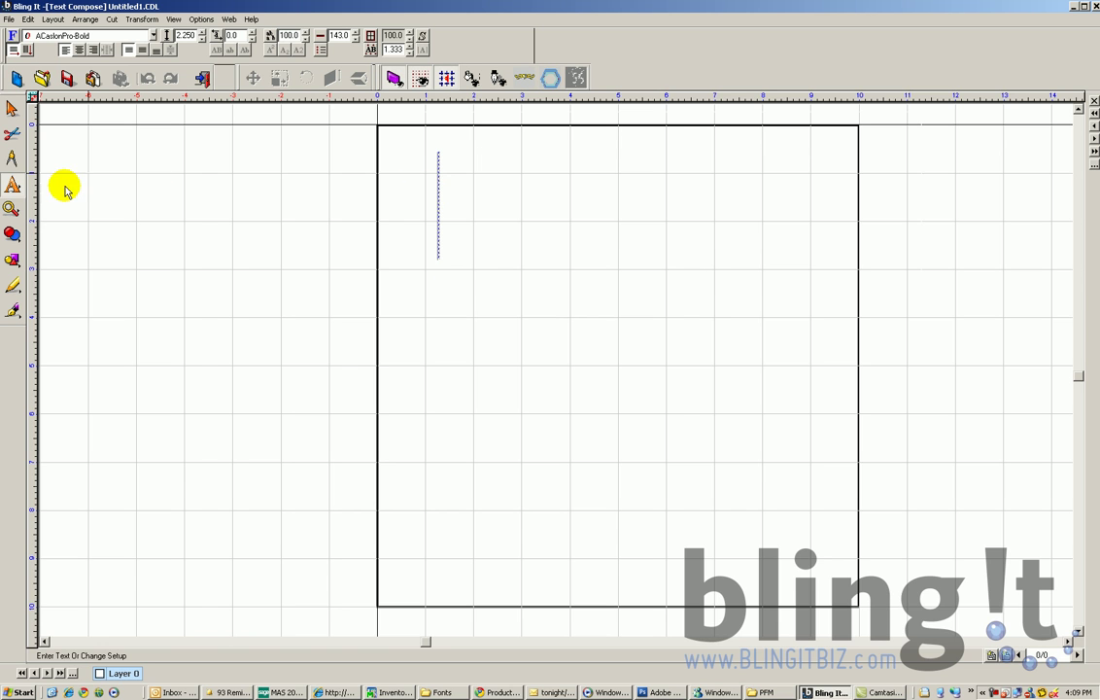
Draw a text frame and type two lines of sample text, then delete them and drop the frame
{"action": "left_click", "coordinate": [13, 187]}
{"action": "left_click", "coordinate": [76, 186]}
{"action": "mouse_move", "coordinate": [420, 203]}
{"action": "left_mouse_down"}
{"action": "mouse_move", "coordinate": [690, 380]}
{"action": "mouse_move", "coordinate": [810, 412]}
{"action": "left_mouse_up"}
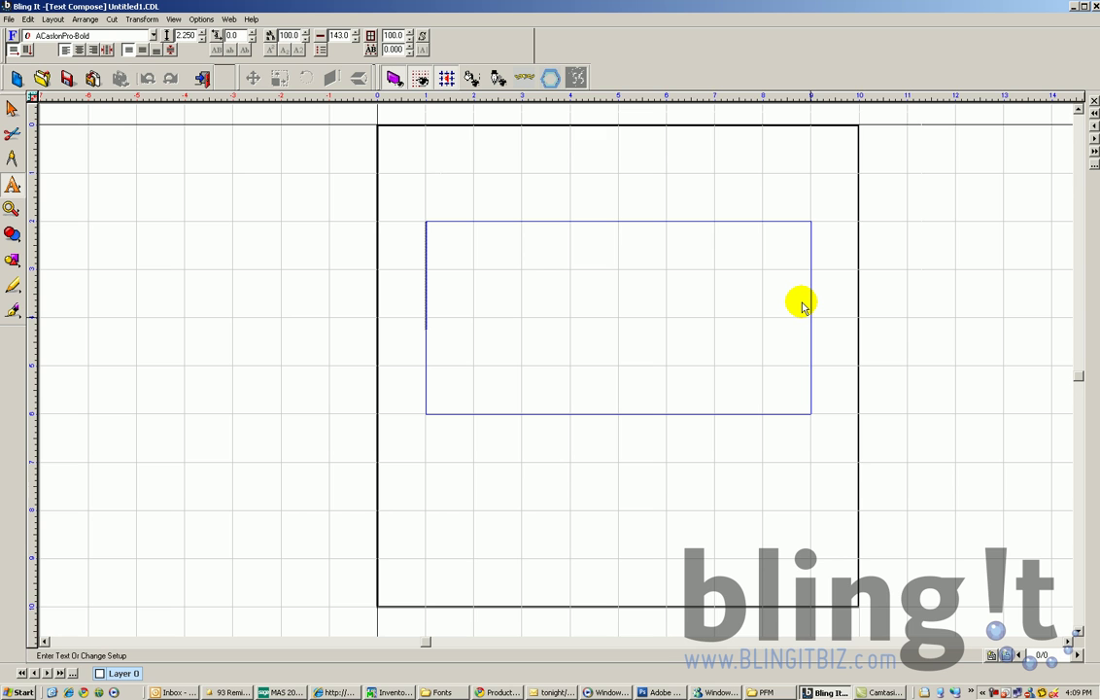
{"action": "type", "text": "asdfas"}
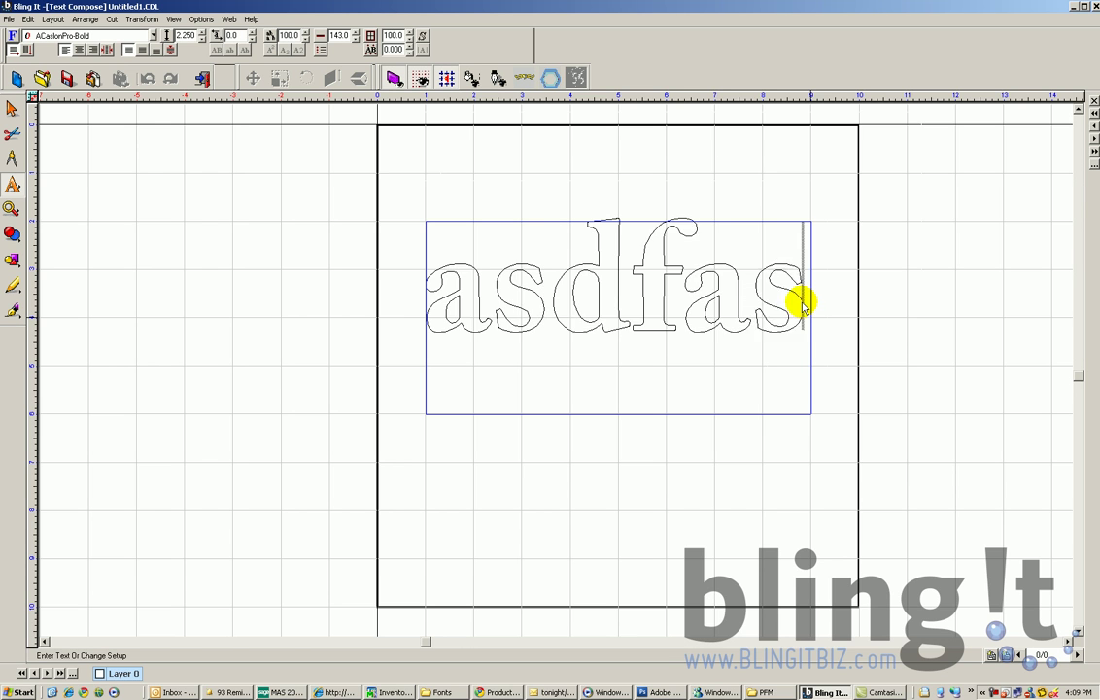
{"action": "type", "text": "dfasdf"}
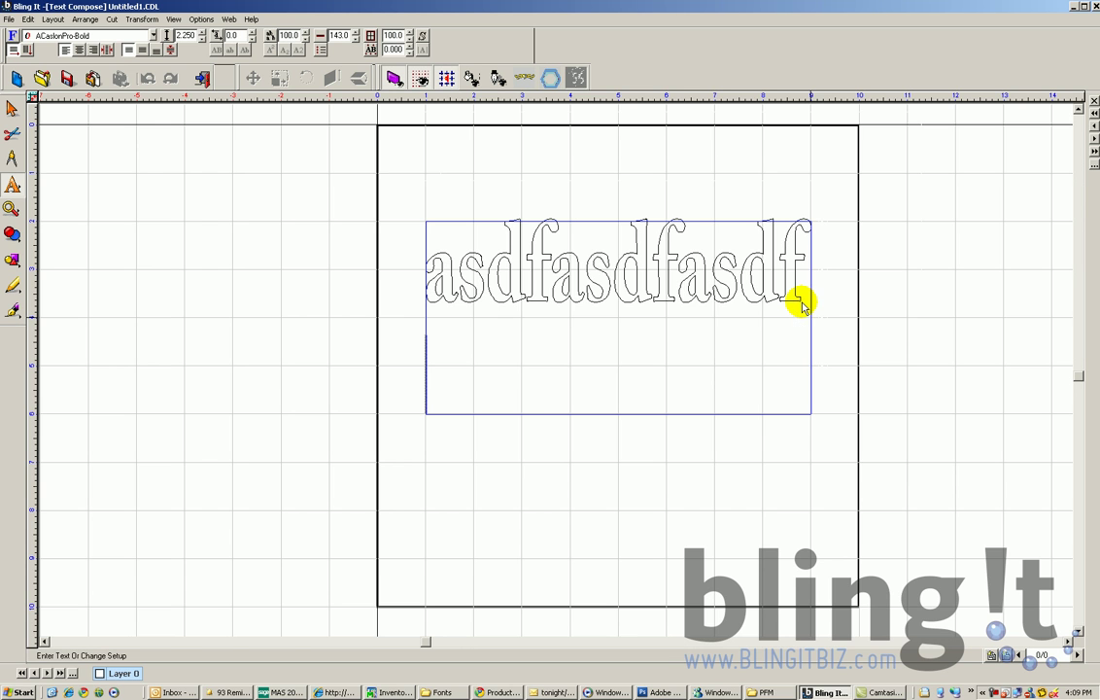
{"action": "key", "text": "Return"}
{"action": "type", "text": "asdfasdf"}
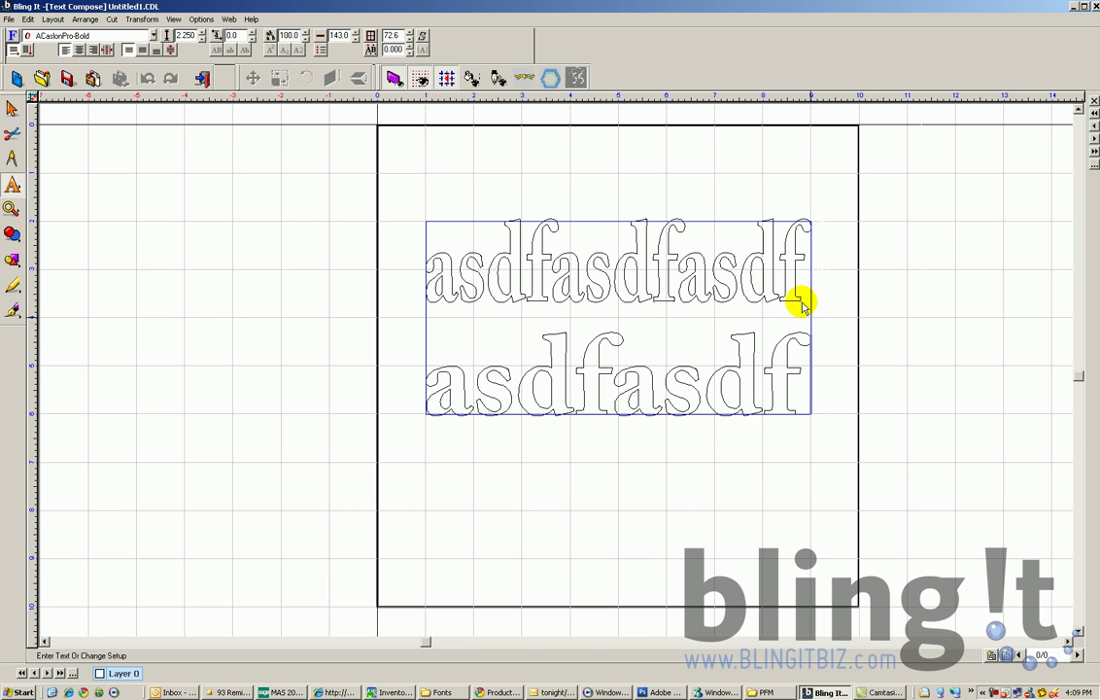
{"action": "key", "text": "ctrl+a"}
{"action": "key", "text": "Delete"}
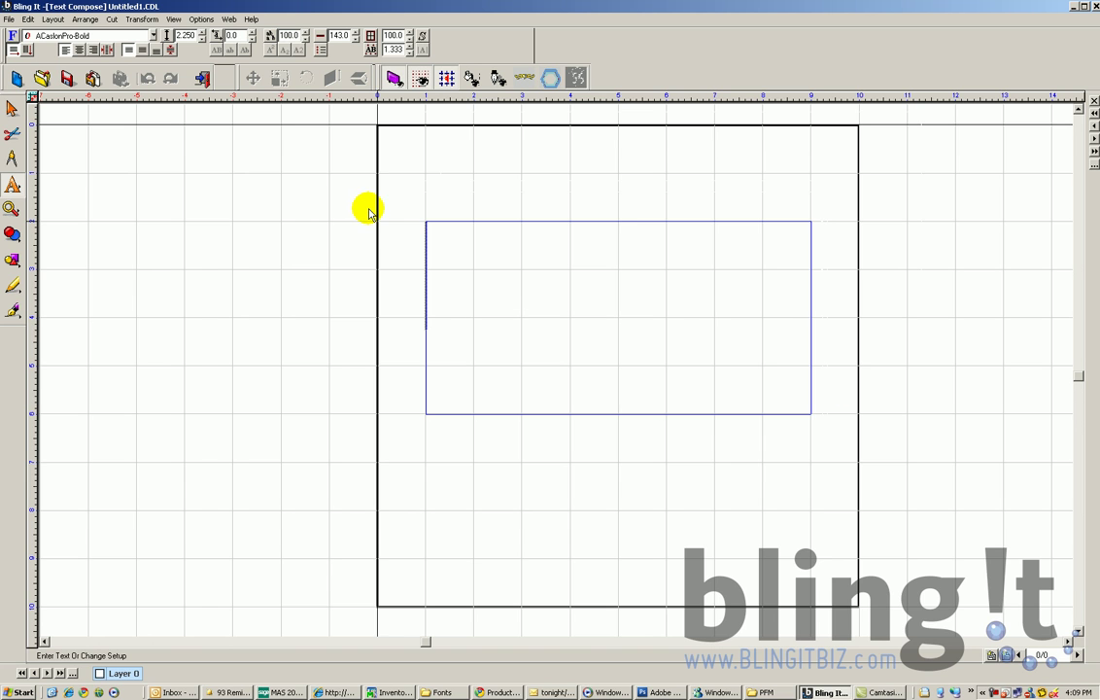
{"action": "left_click", "coordinate": [400, 211]}
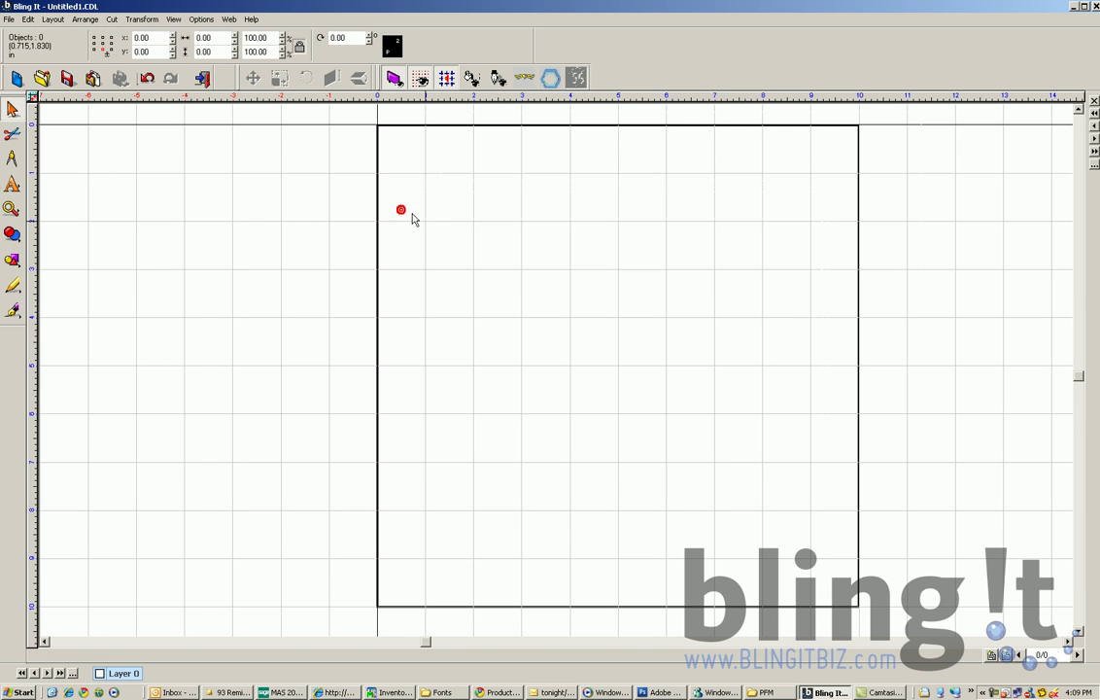
Switch to frame-filling text and type 'asdfasdfasdfasdf' at the top of the page
{"action": "left_click", "coordinate": [12, 186]}
{"action": "left_click", "coordinate": [66, 190]}
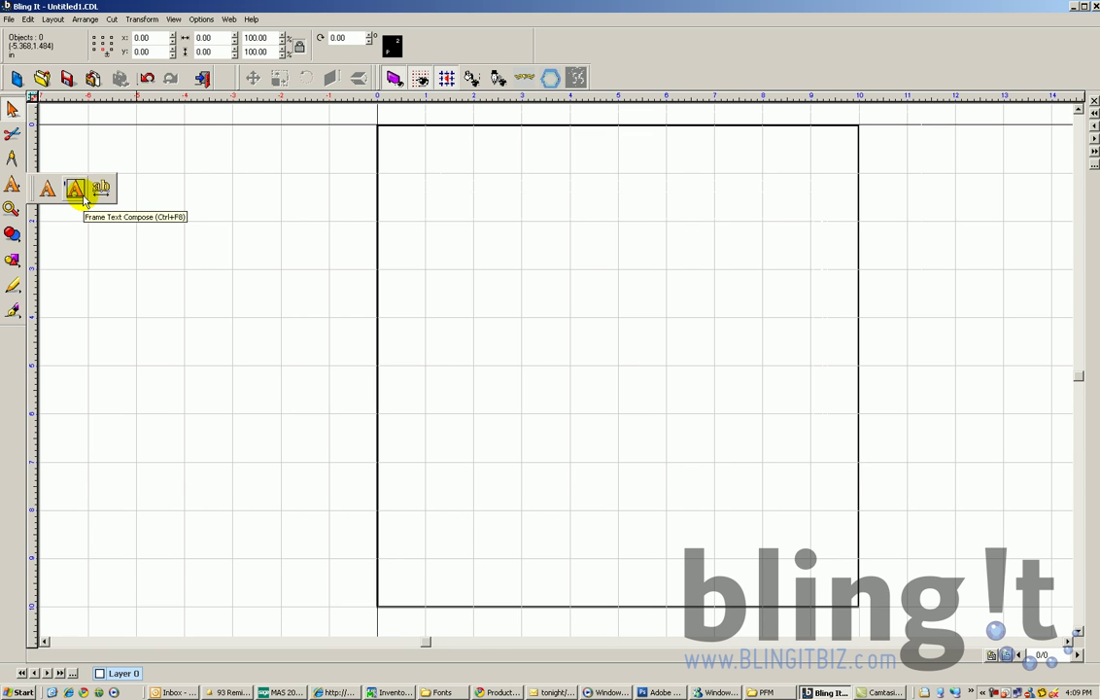
{"action": "left_click", "coordinate": [77, 190]}
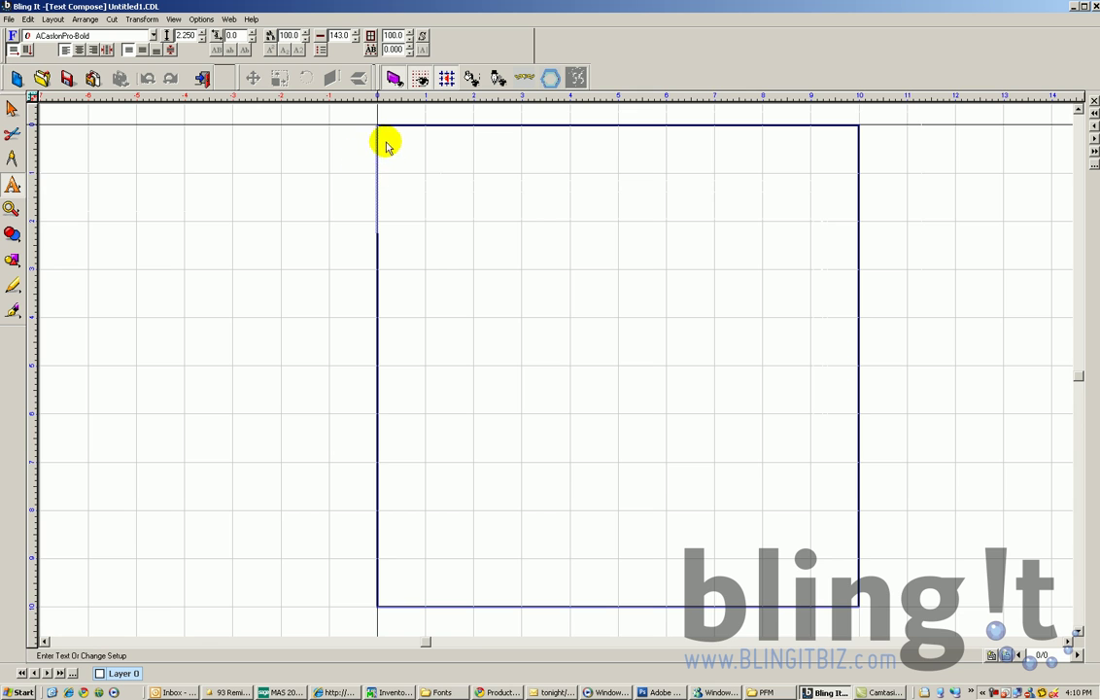
{"action": "left_click", "coordinate": [10, 193]}
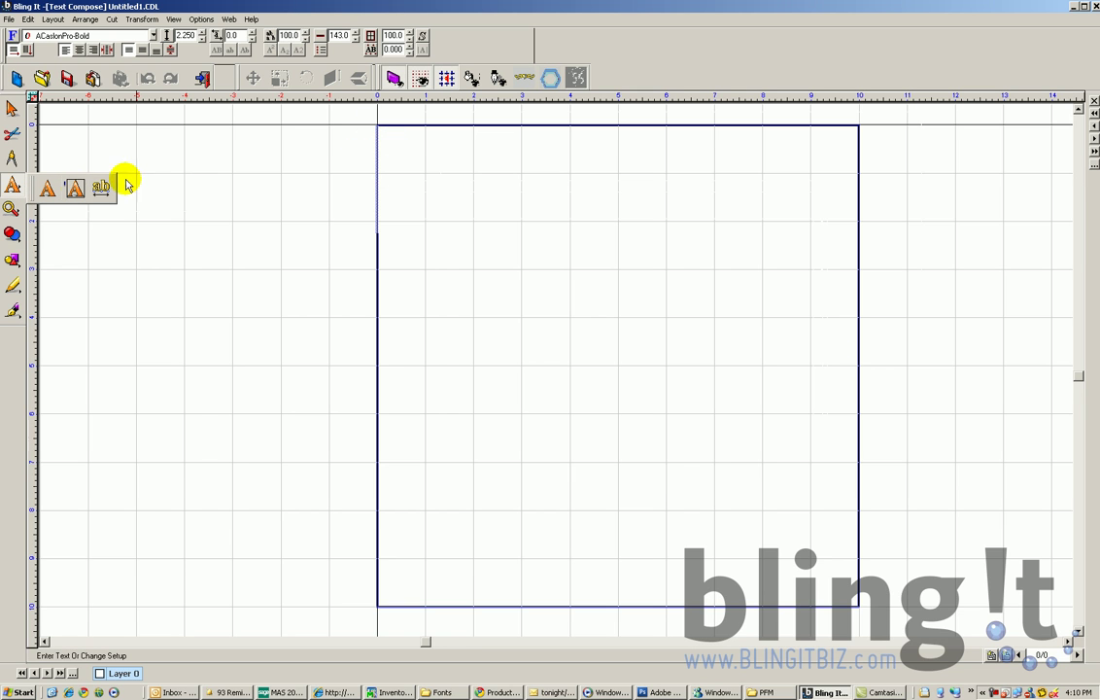
{"action": "left_click", "coordinate": [379, 152]}
{"action": "type", "text": "asdfas"}
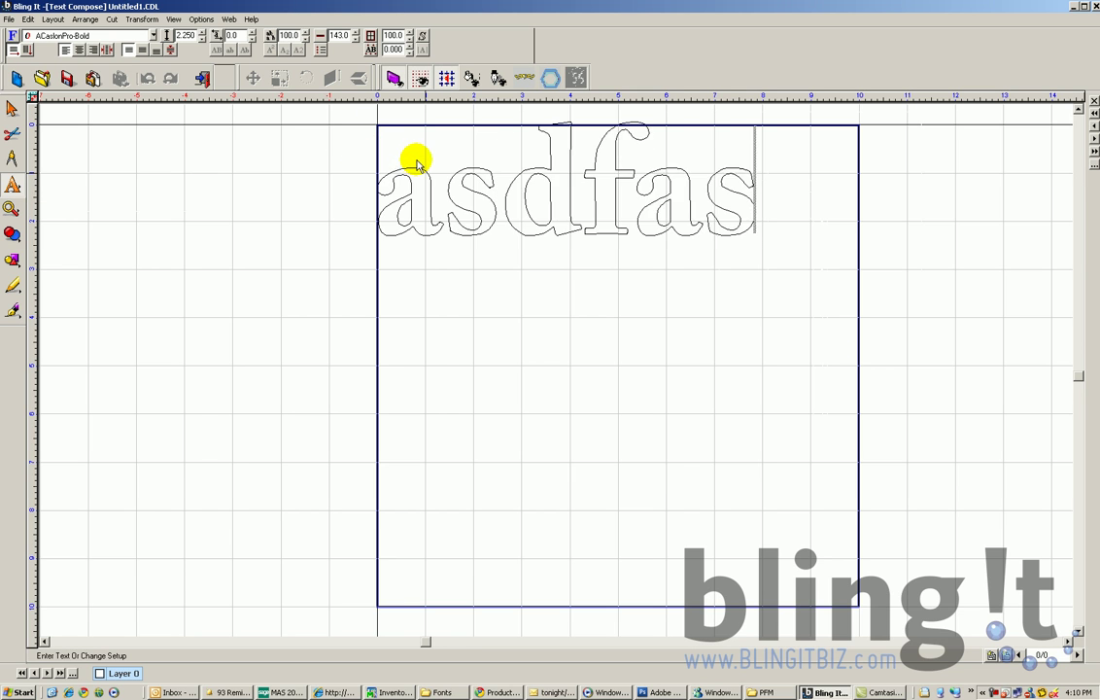
{"action": "type", "text": "dfasdfasdf"}
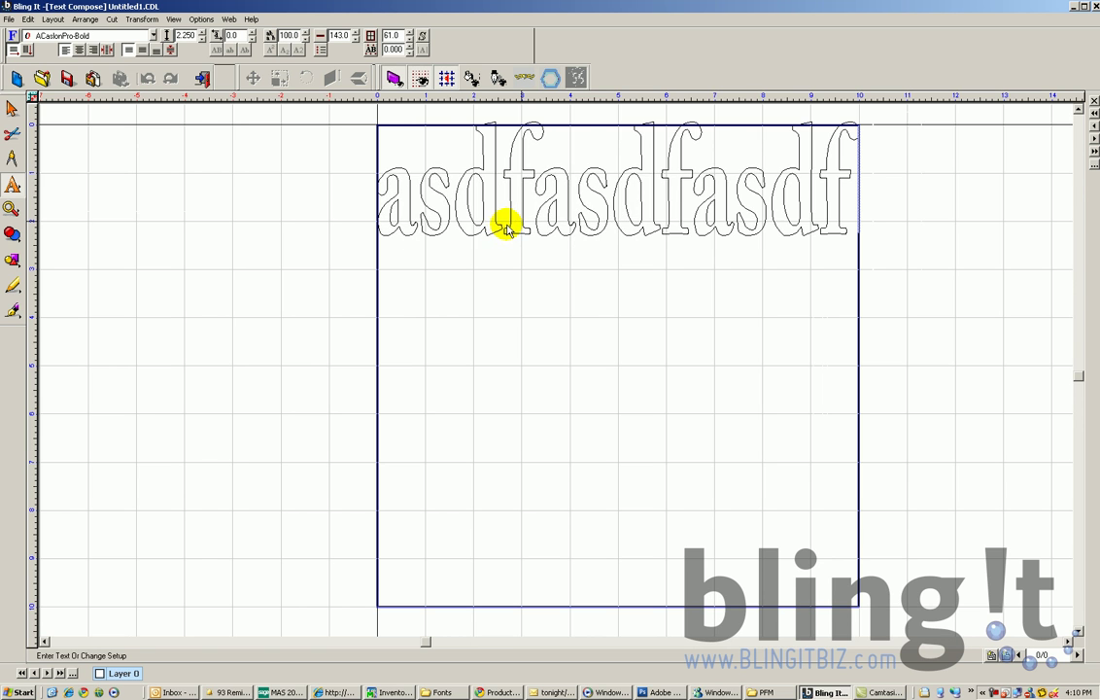
Select the text, turn on on-screen kerning, and attempt to marquee-select 'ling it'
{"action": "double_click", "coordinate": [753, 202]}
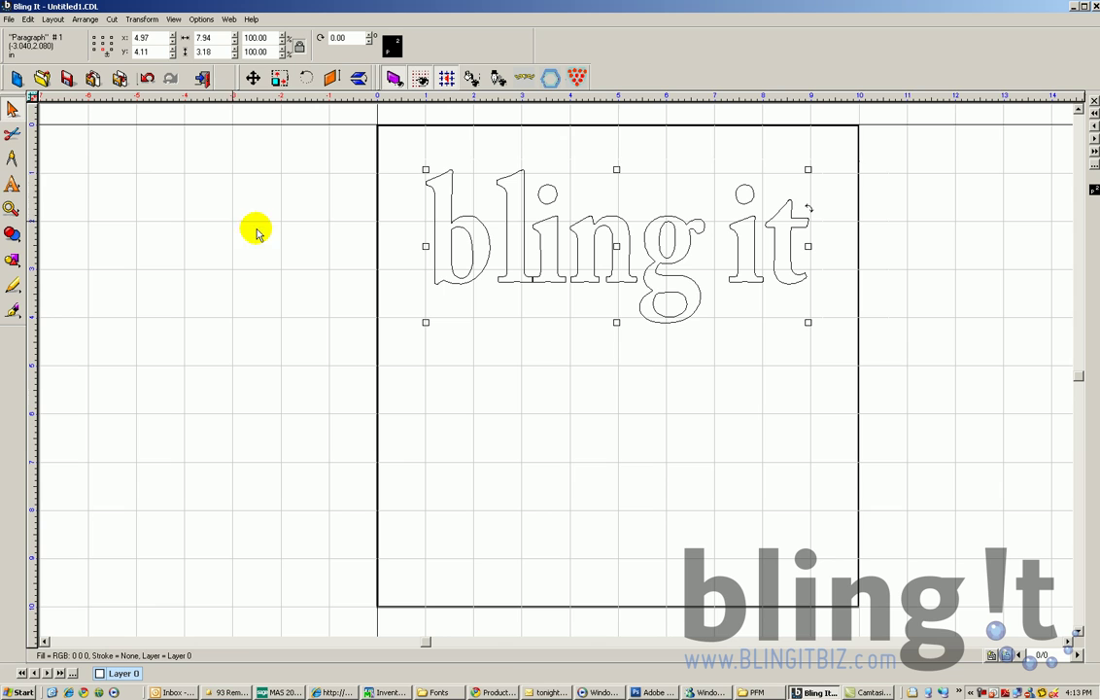
{"action": "left_click", "coordinate": [8, 190]}
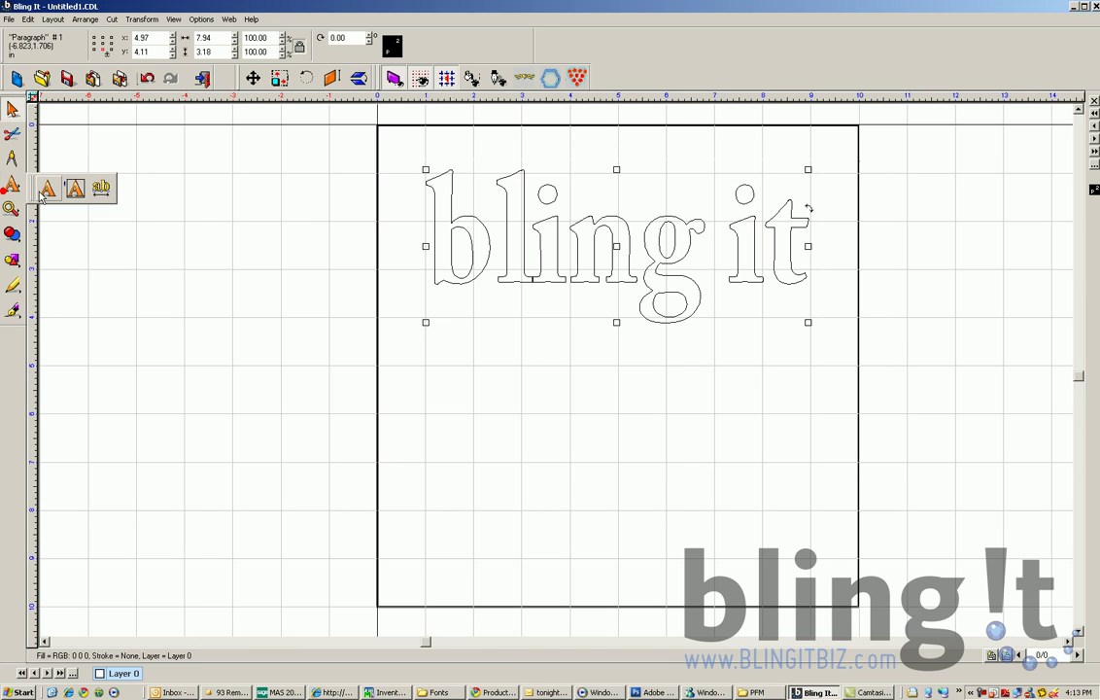
{"action": "left_click", "coordinate": [101, 193]}
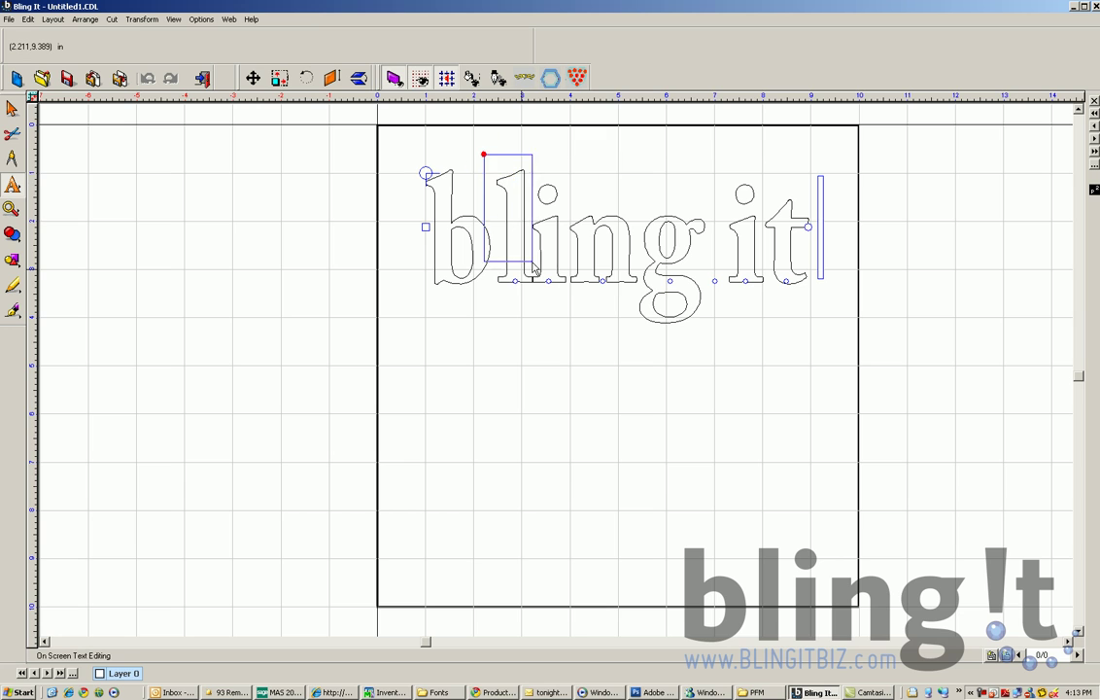
{"action": "left_click_drag", "start_coordinate": [534, 268], "coordinate": [811, 298]}
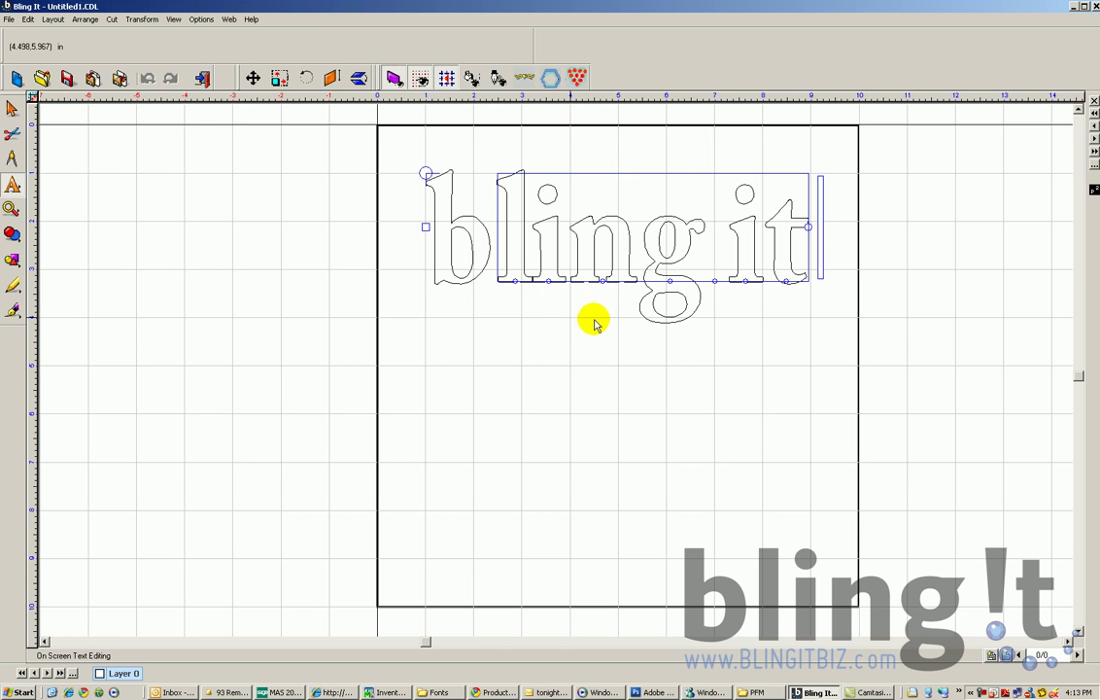
{"action": "left_click", "coordinate": [581, 245]}
{"action": "left_click", "coordinate": [573, 275]}
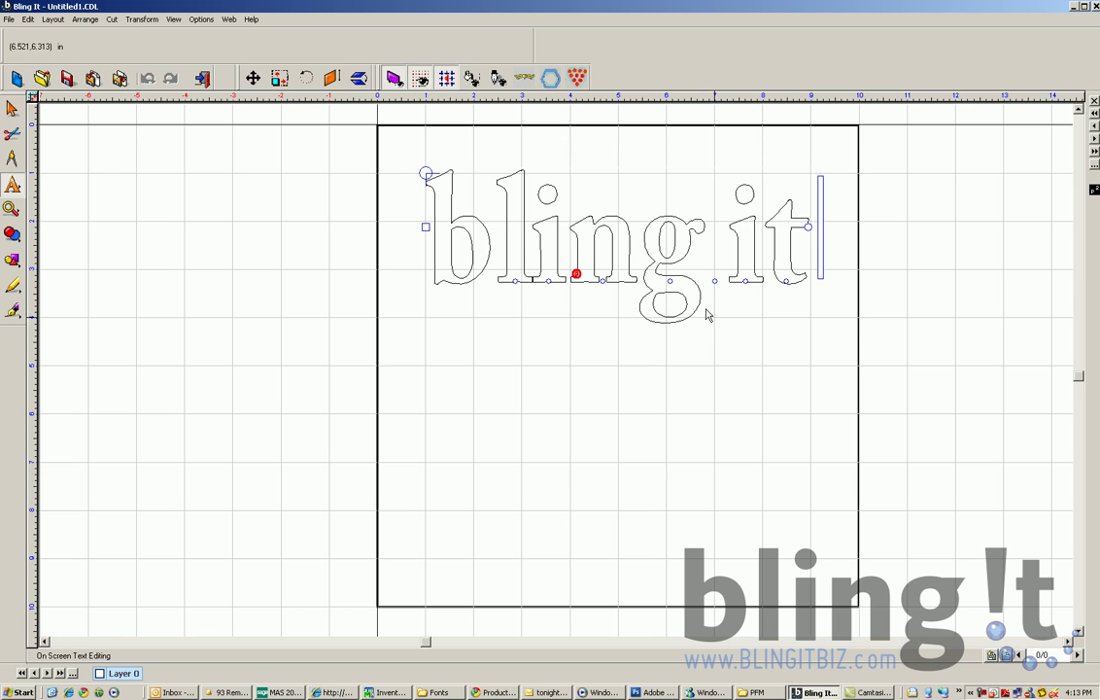
Select 'ling it', drag and nudge it, then settle it snugly beside the b
{"action": "mouse_move", "coordinate": [484, 159]}
{"action": "left_mouse_down"}
{"action": "mouse_move", "coordinate": [864, 336]}
{"action": "mouse_move", "coordinate": [803, 277]}
{"action": "mouse_move", "coordinate": [806, 289]}
{"action": "mouse_move", "coordinate": [476, 165]}
{"action": "left_mouse_up"}
{"action": "left_click", "coordinate": [634, 277]}
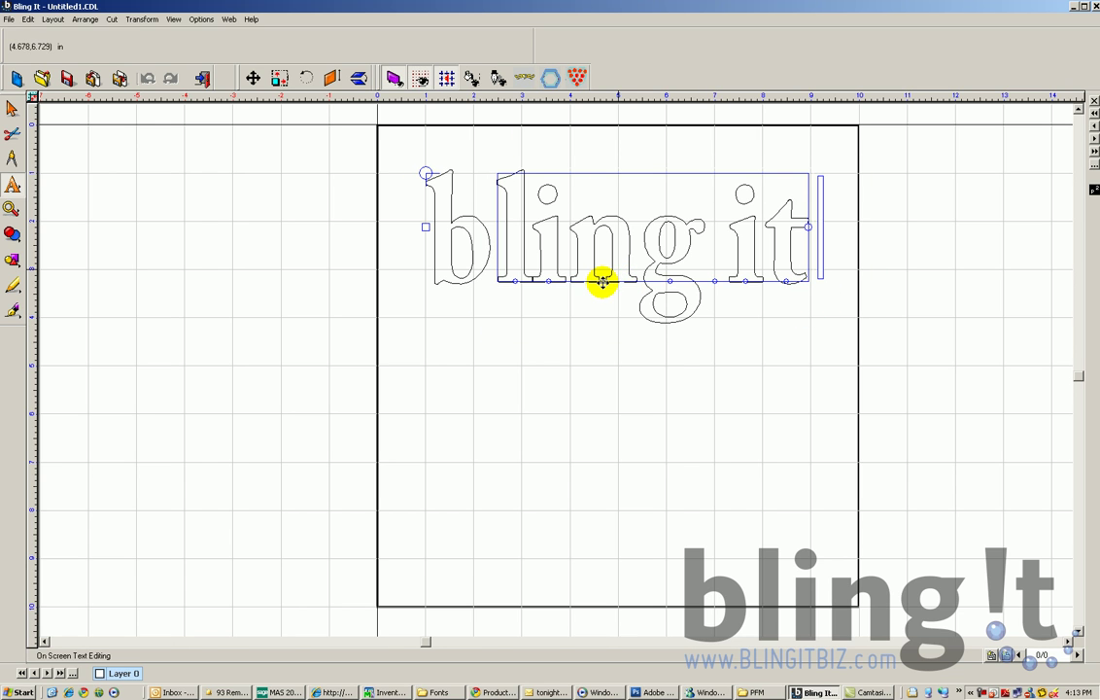
{"action": "left_click_drag", "start_coordinate": [601, 279], "coordinate": [697, 320]}
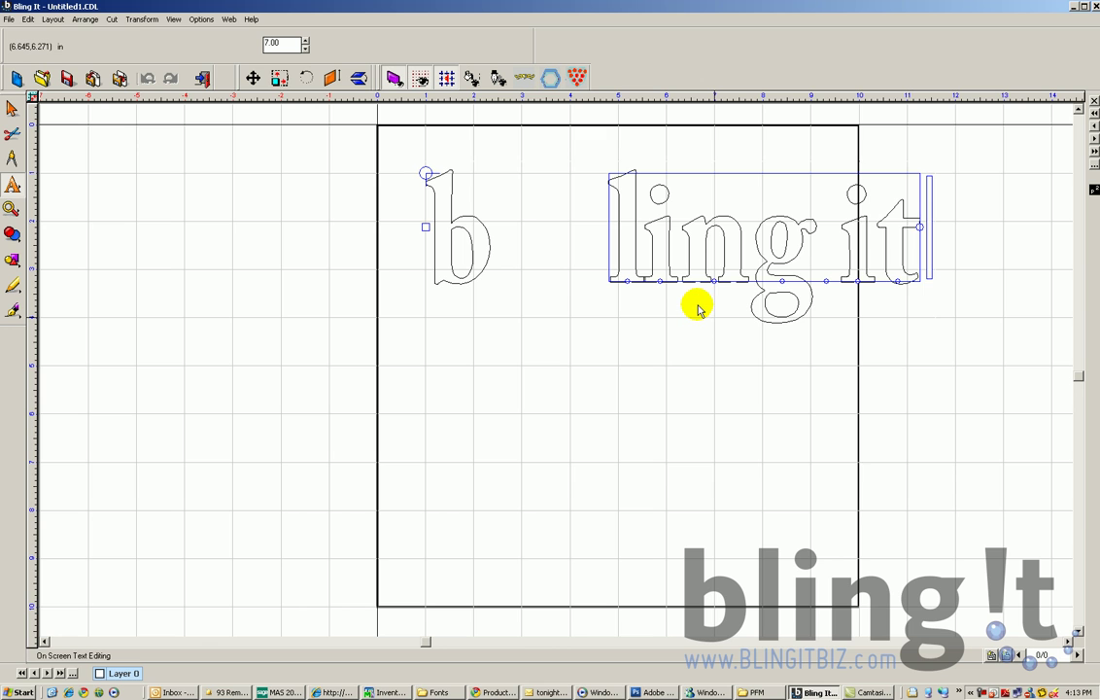
{"action": "key", "text": "alt+Left"}
{"action": "key", "text": "alt+Left"}
{"action": "key", "text": "alt+Left"}
{"action": "key", "text": "alt+Right"}
{"action": "key", "text": "alt+Right"}
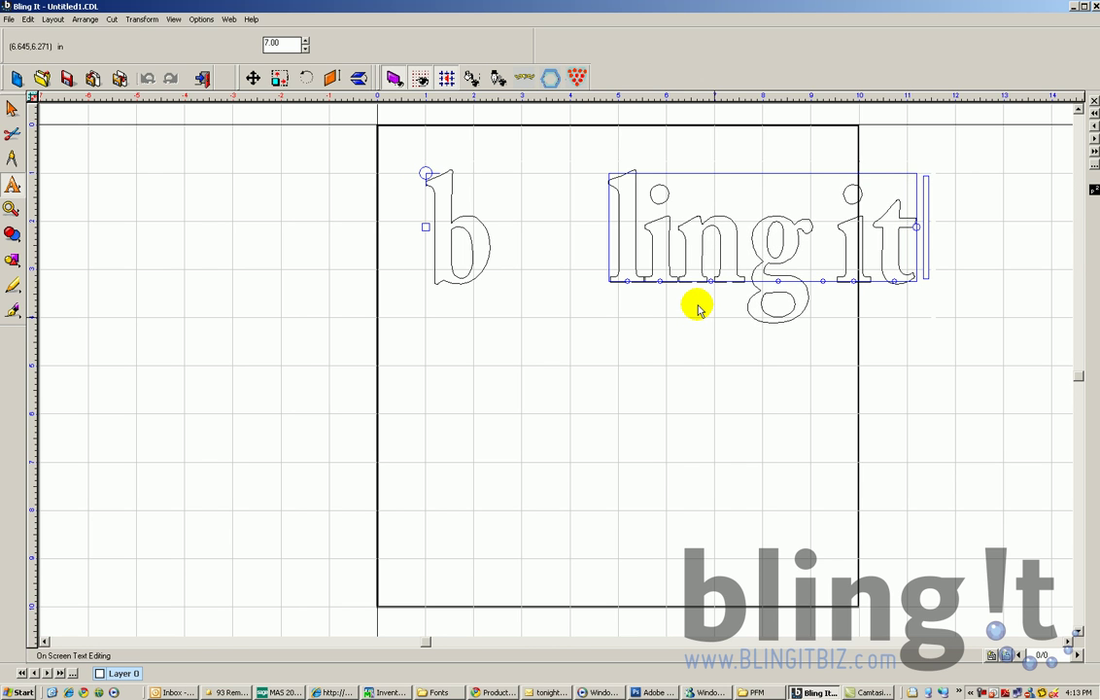
{"action": "left_click_drag", "start_coordinate": [688, 246], "coordinate": [508, 283]}
{"action": "left_click", "coordinate": [12, 184]}
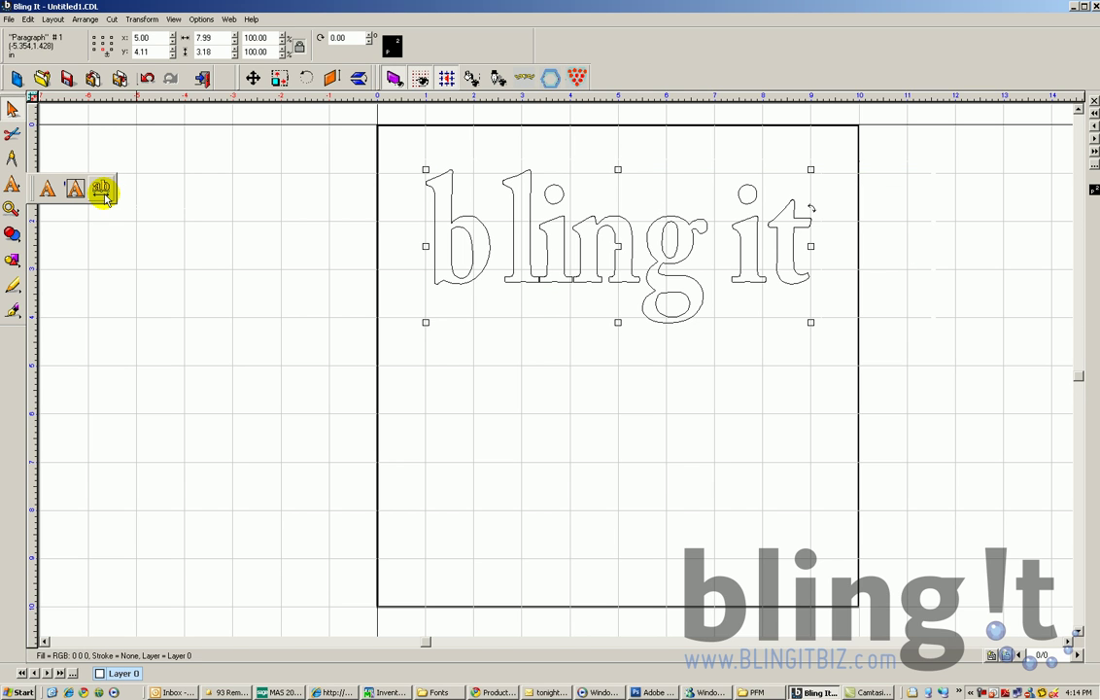
Preview the 'bling it' lettering with solid fill, then switch the display back to outlines
{"action": "left_click", "coordinate": [103, 191]}
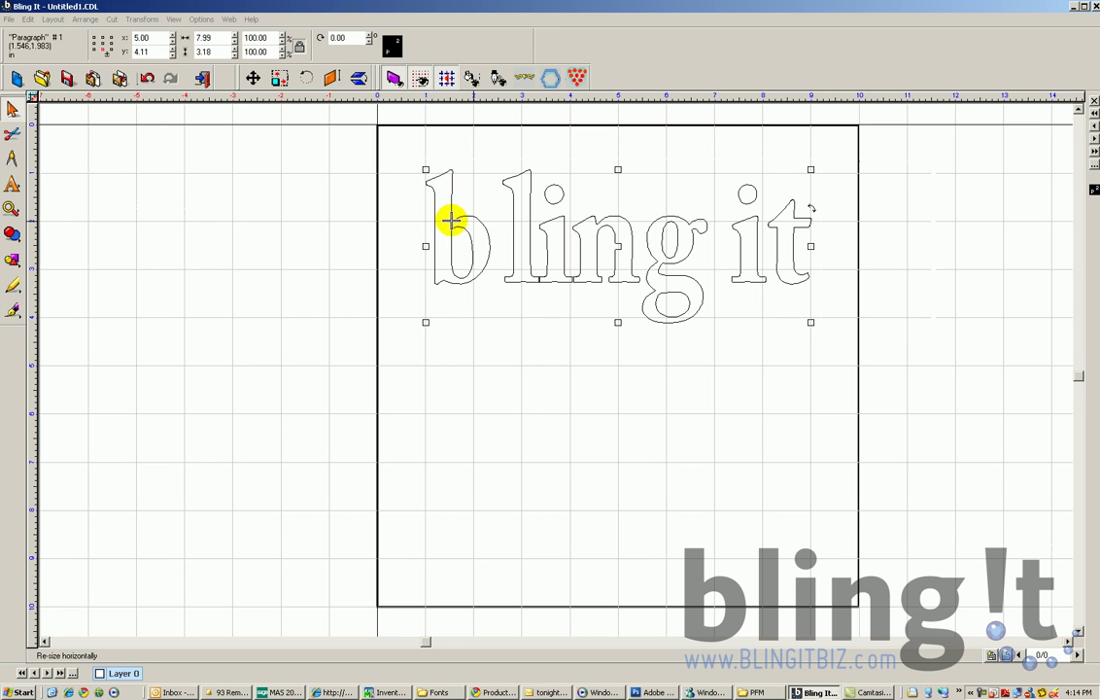
{"action": "left_click", "coordinate": [176, 19]}
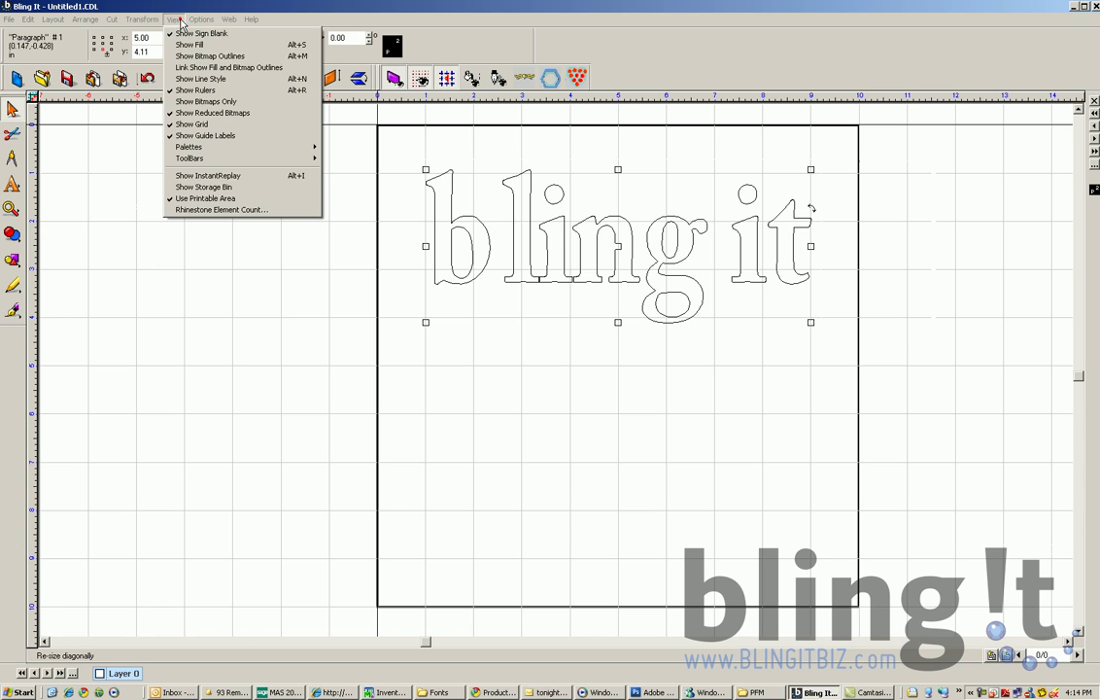
{"action": "left_click", "coordinate": [187, 44]}
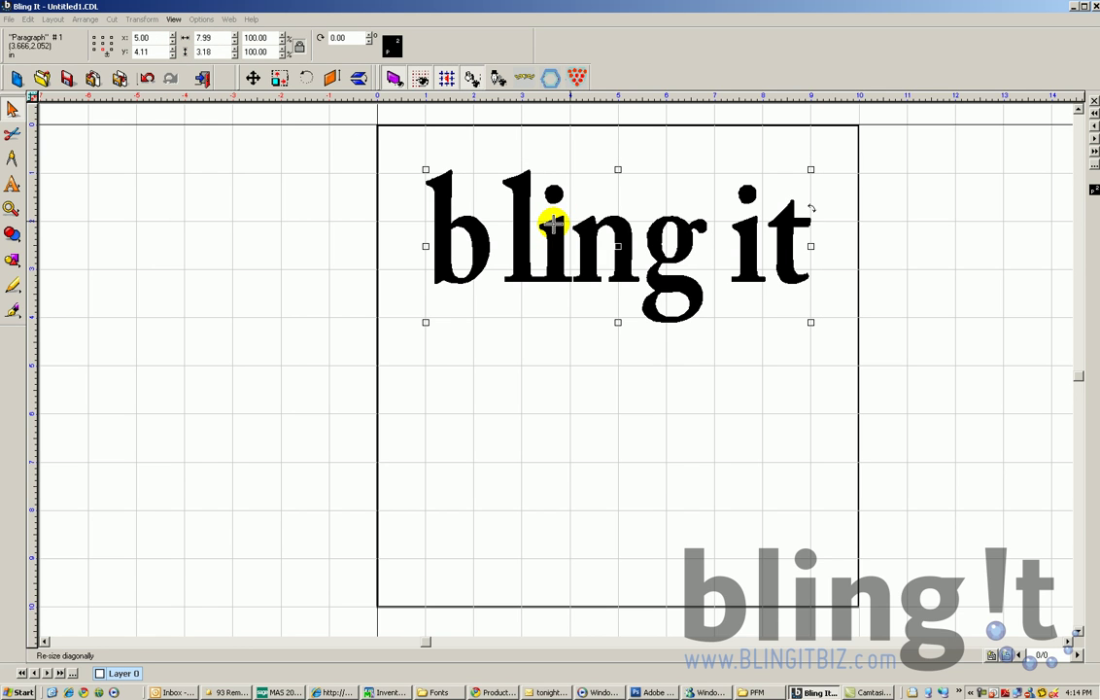
{"action": "left_click", "coordinate": [174, 19]}
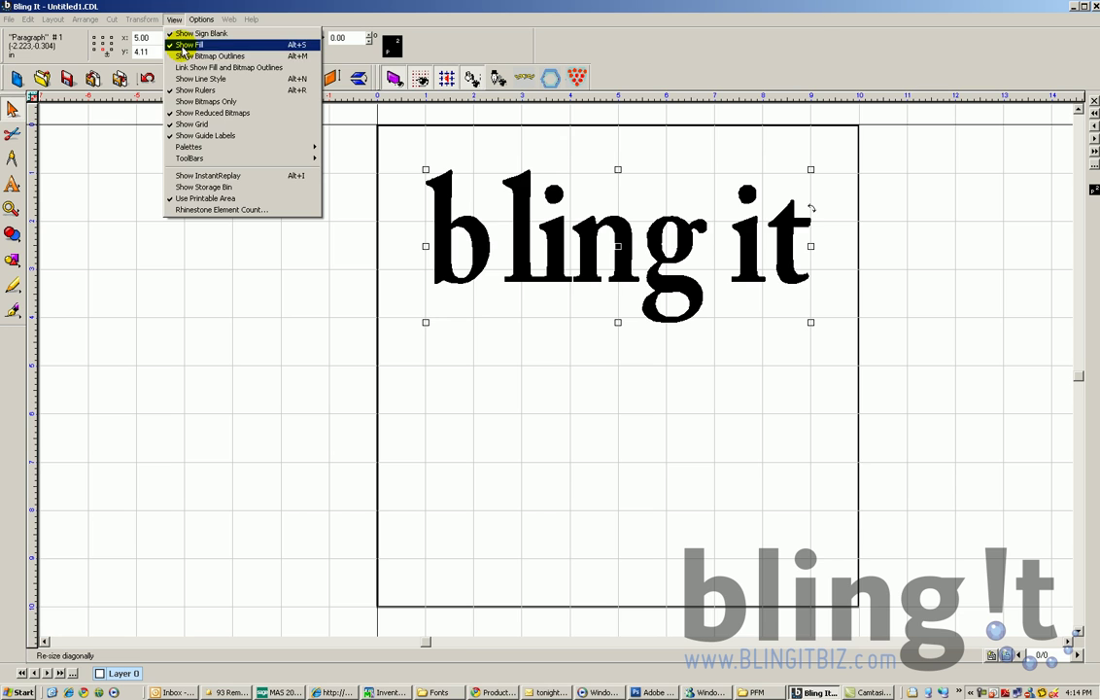
{"action": "left_click", "coordinate": [186, 44]}
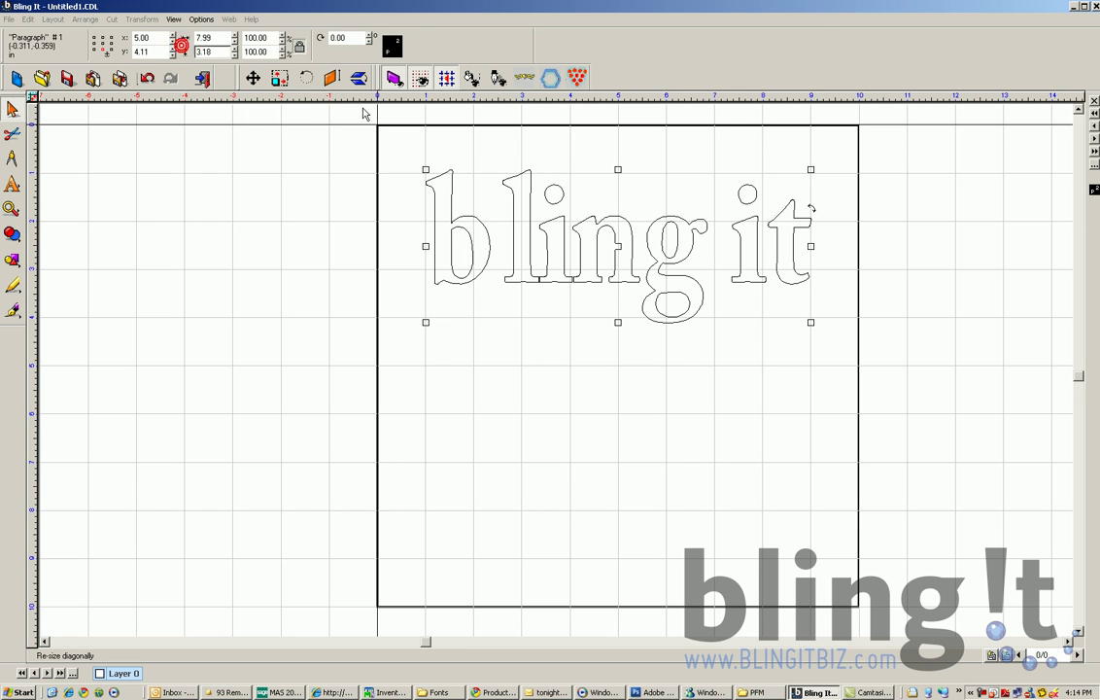
Outline 'bling it' with ss6 crystal rhinestones, producing 269 stones at 0.19 in
{"action": "left_click", "coordinate": [577, 78]}
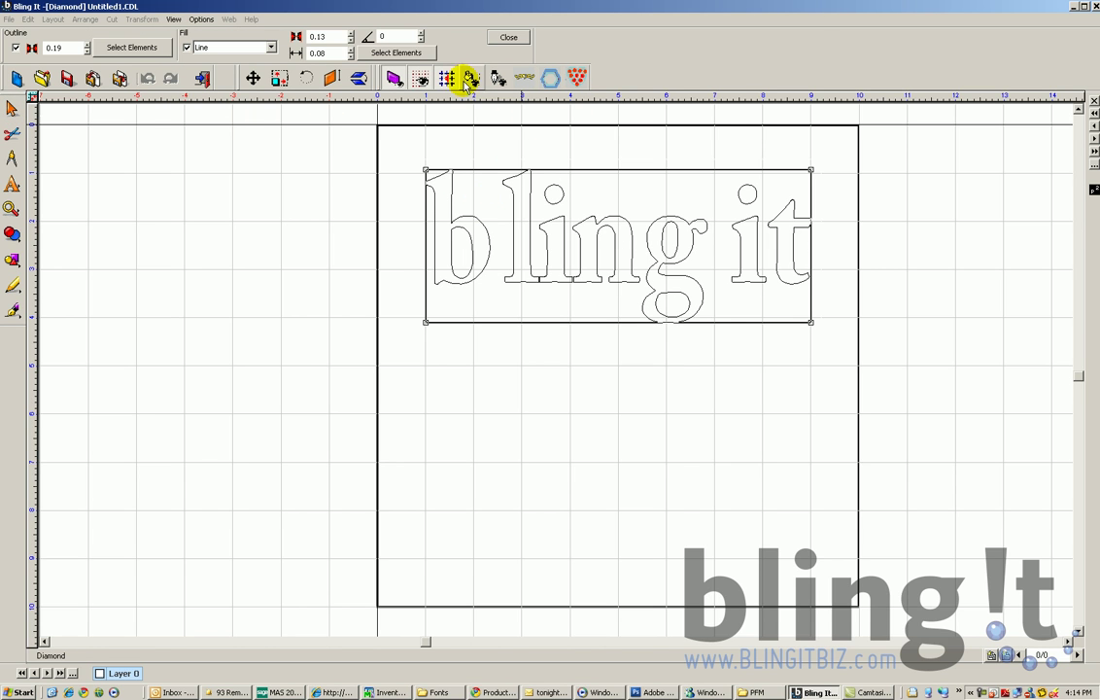
{"action": "left_click", "coordinate": [125, 51]}
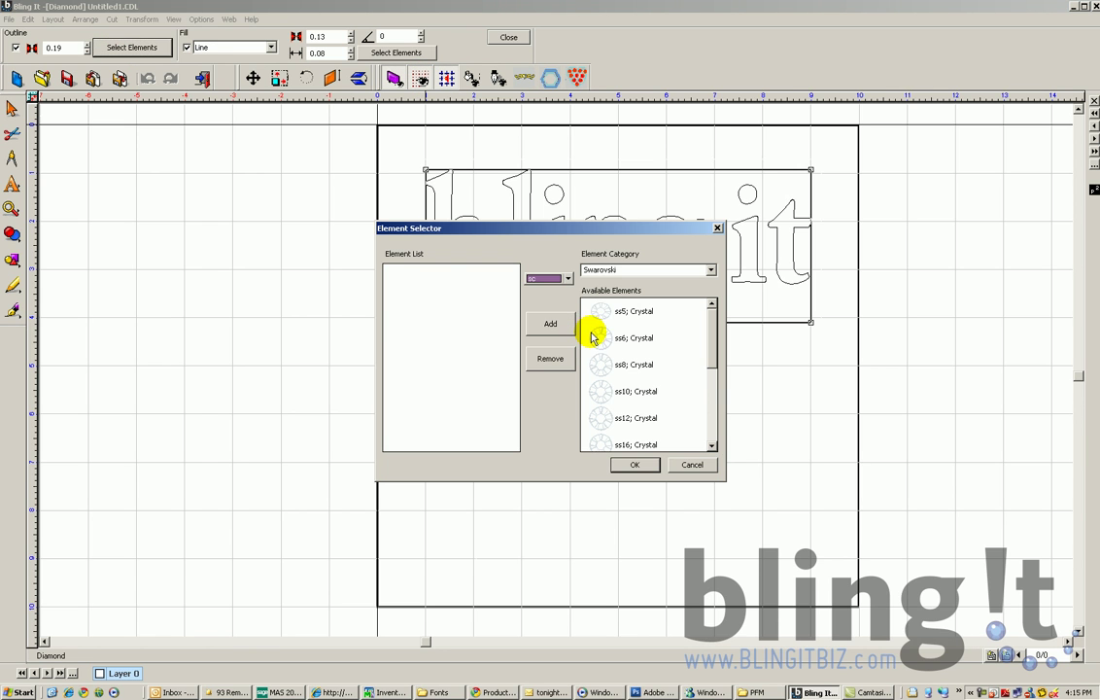
{"action": "left_click", "coordinate": [594, 337]}
{"action": "left_click", "coordinate": [550, 322]}
{"action": "left_click", "coordinate": [626, 463]}
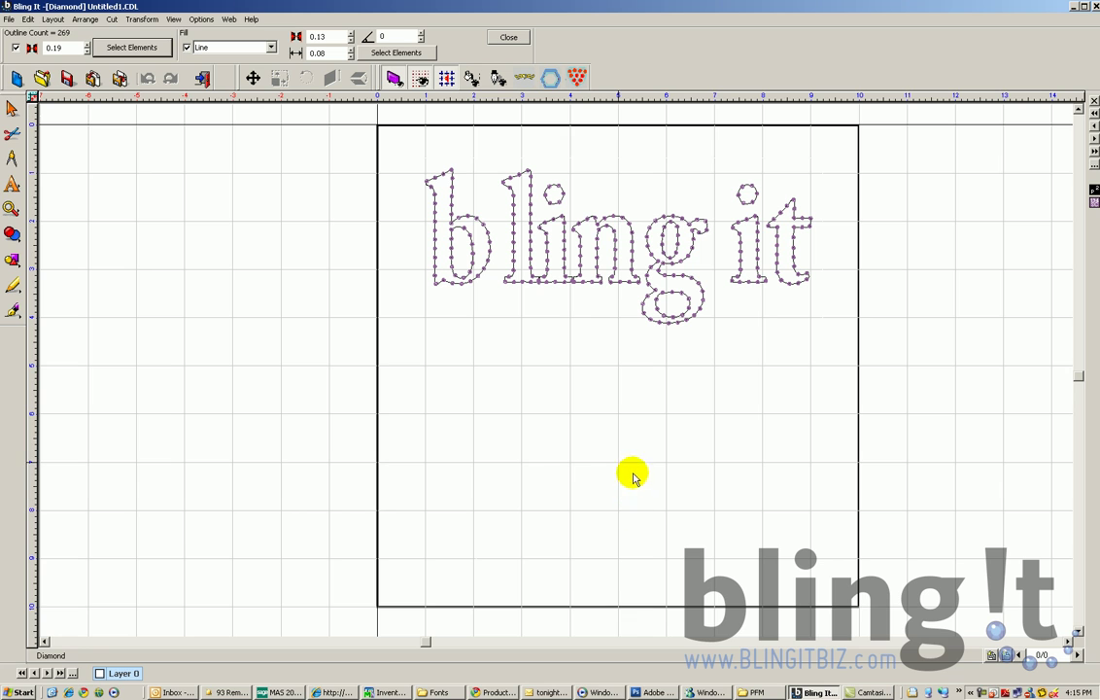
Search C:\WINDOWS\Fonts for installable fonts, finding 958, then close the Install Fonts window
{"action": "left_click", "coordinate": [8, 19]}
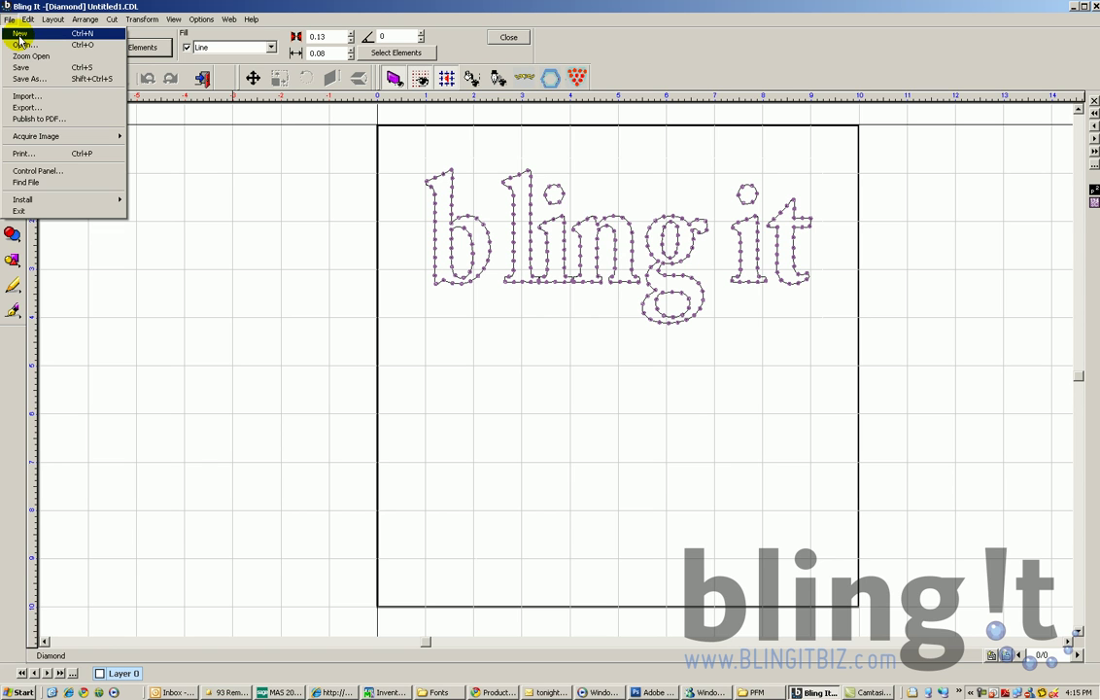
{"action": "left_click", "coordinate": [495, 248]}
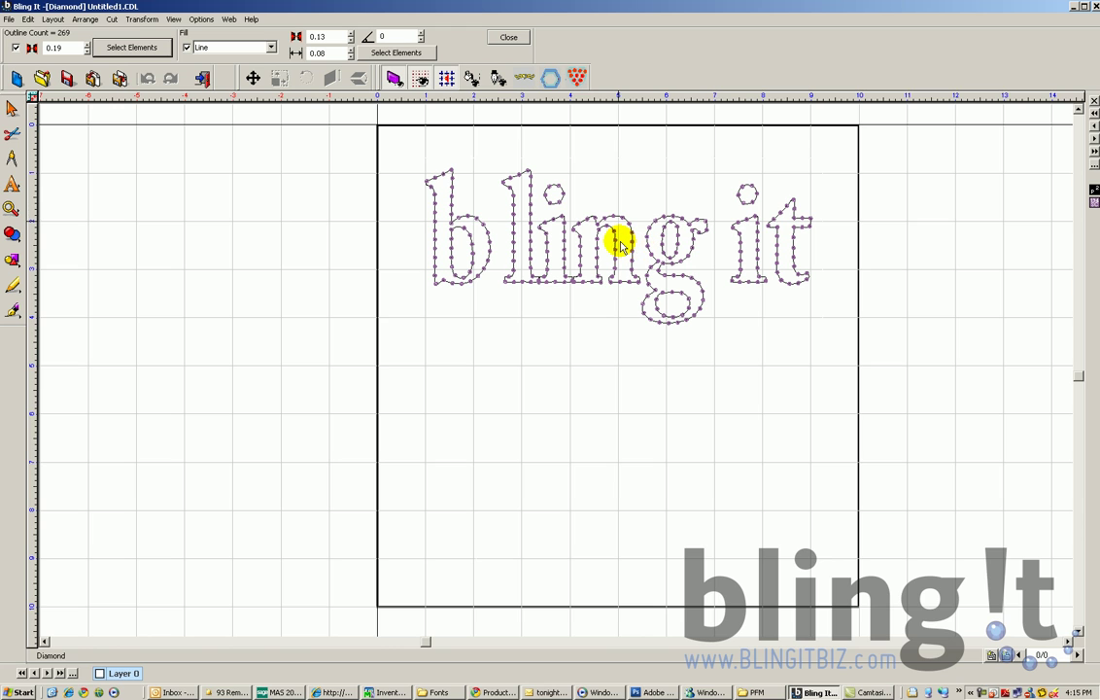
{"action": "left_click", "coordinate": [9, 20]}
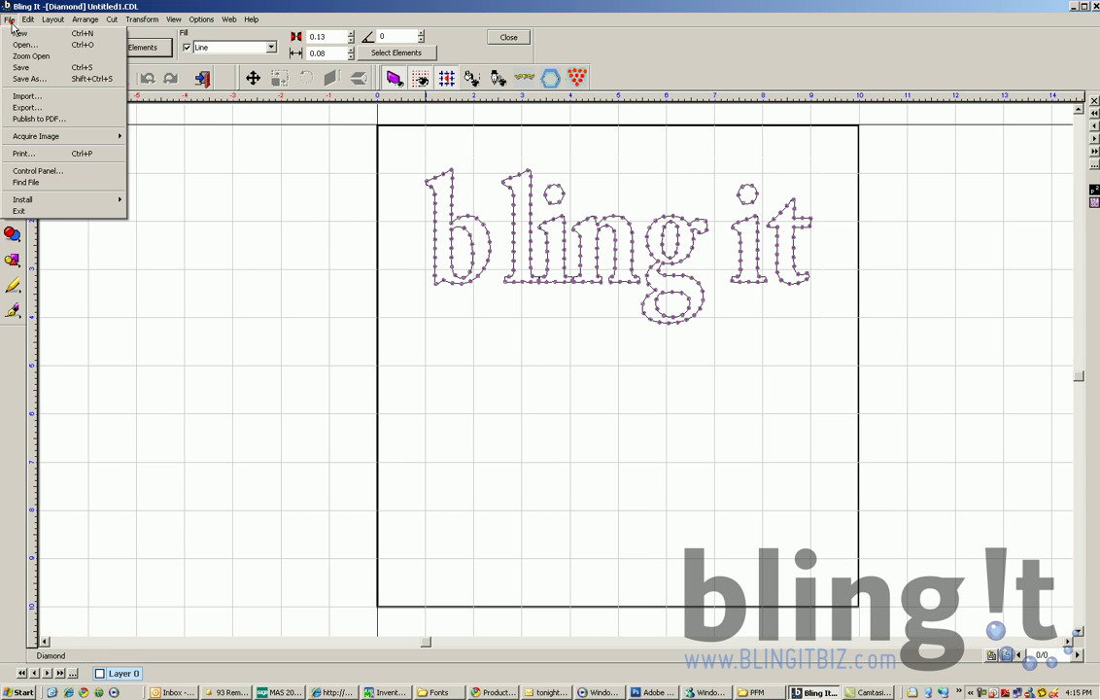
{"action": "mouse_move", "coordinate": [39, 201]}
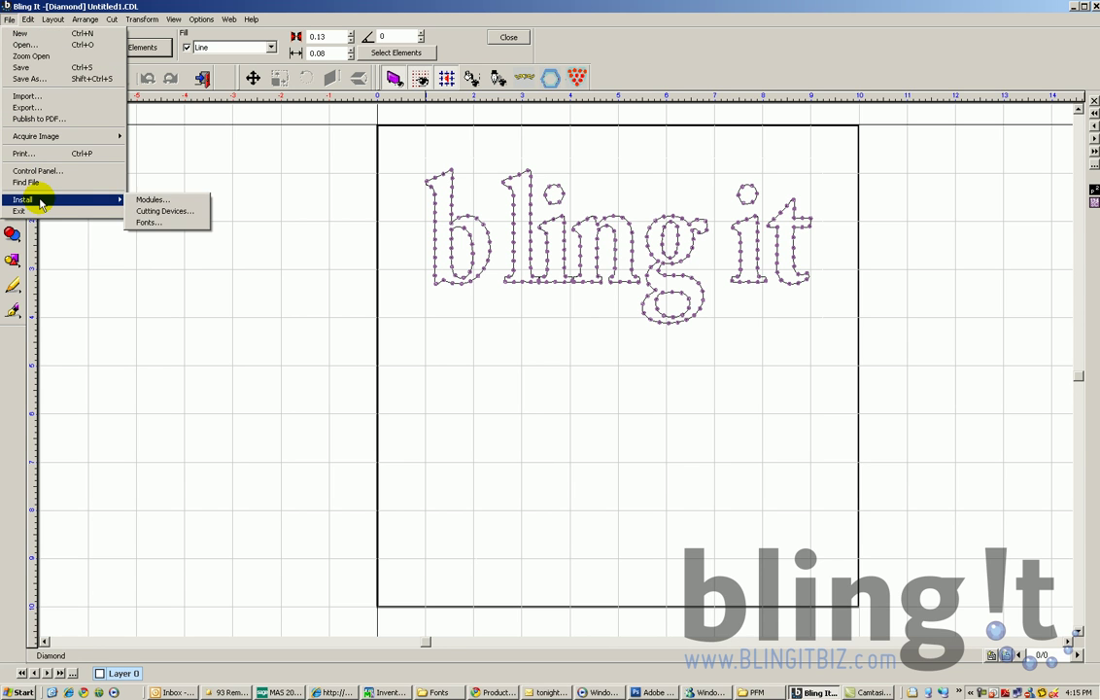
{"action": "left_click", "coordinate": [146, 223]}
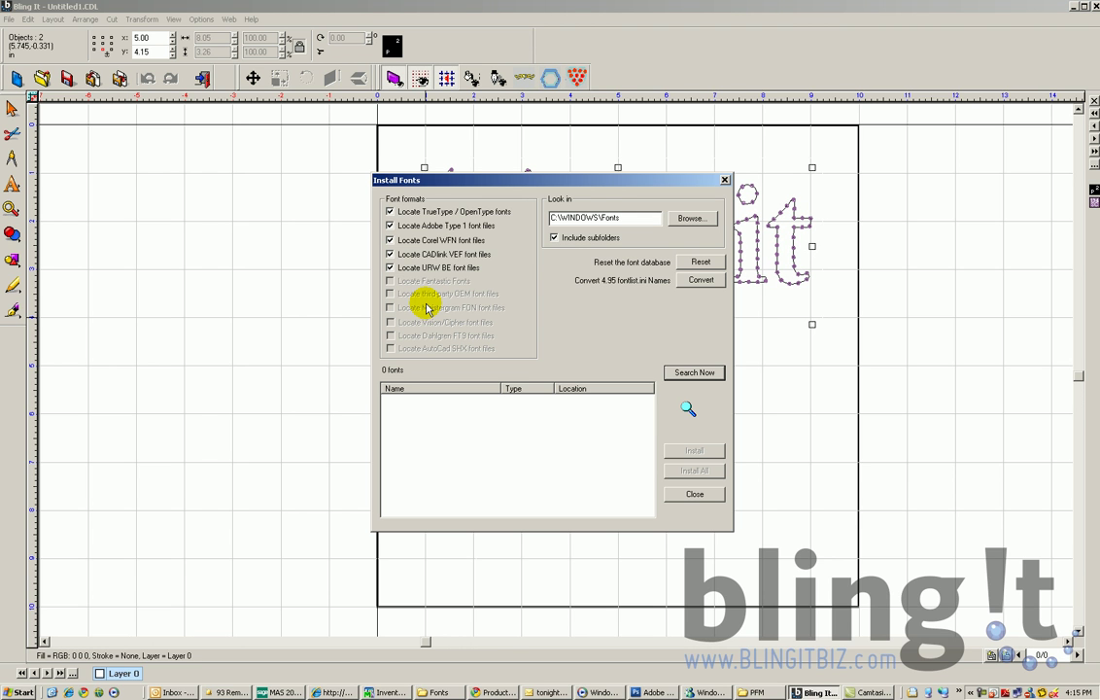
{"action": "left_click", "coordinate": [691, 219]}
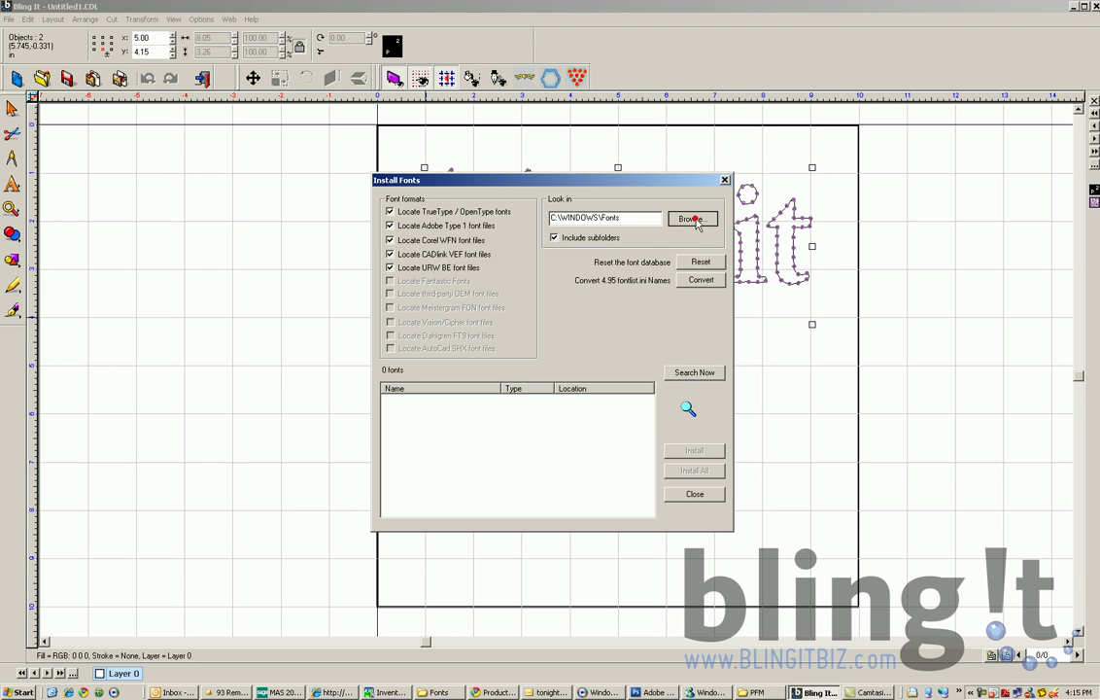
{"action": "left_click", "coordinate": [694, 372]}
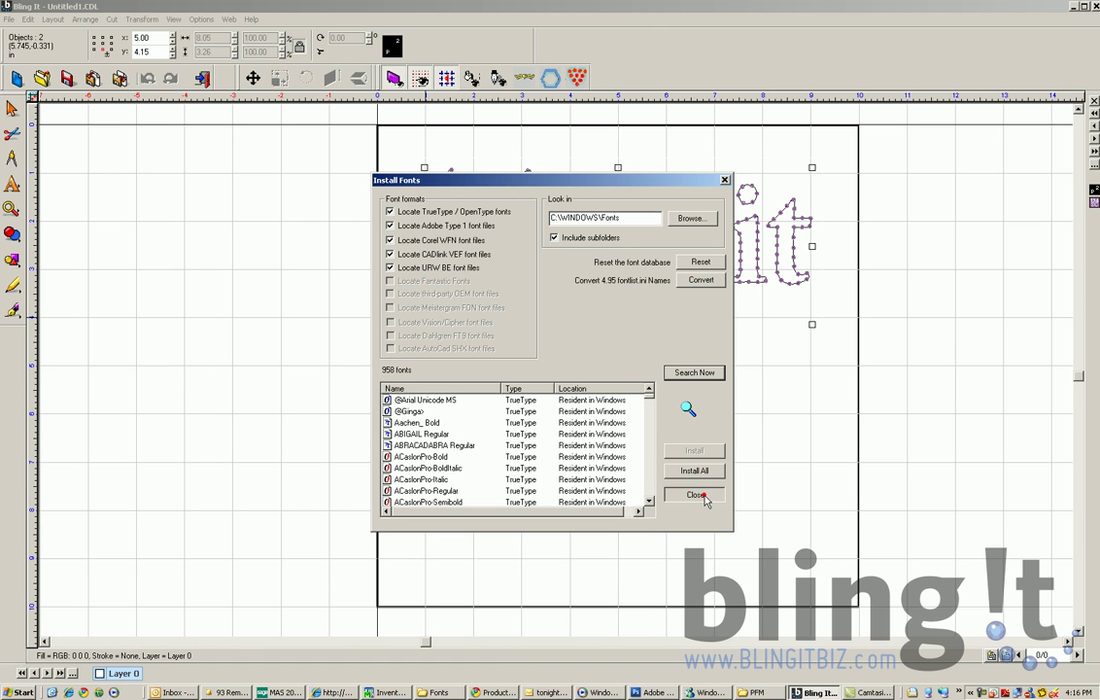
{"action": "left_click", "coordinate": [705, 499]}
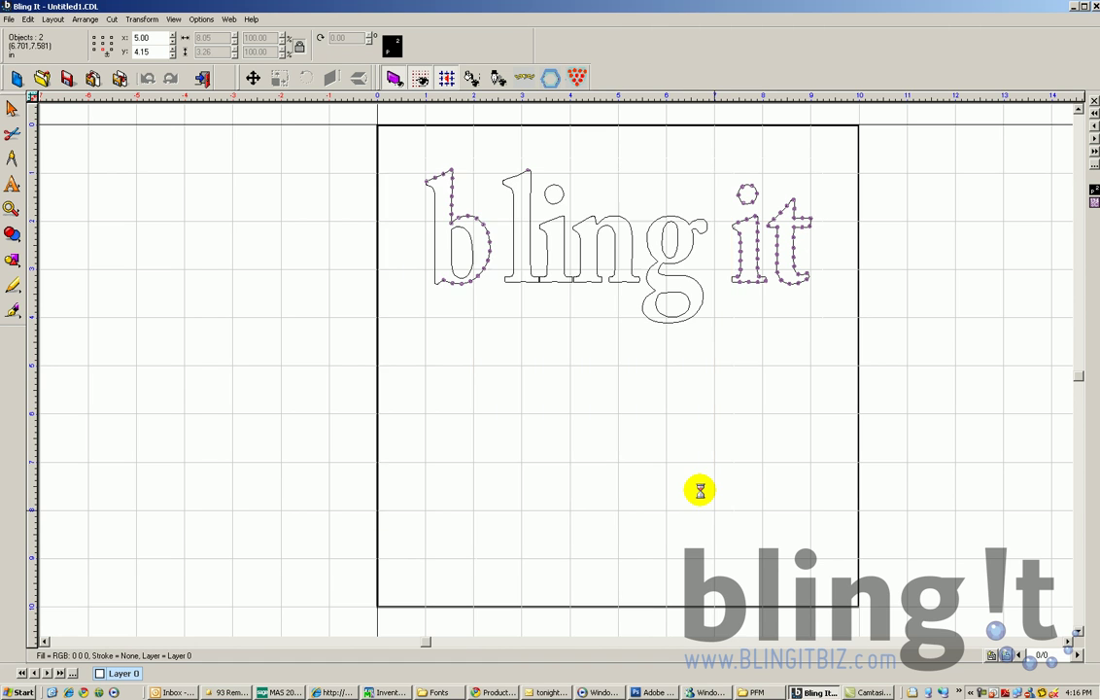
Deselect the design and start a new text line below the rhinestone lettering
{"action": "left_click", "coordinate": [10, 19]}
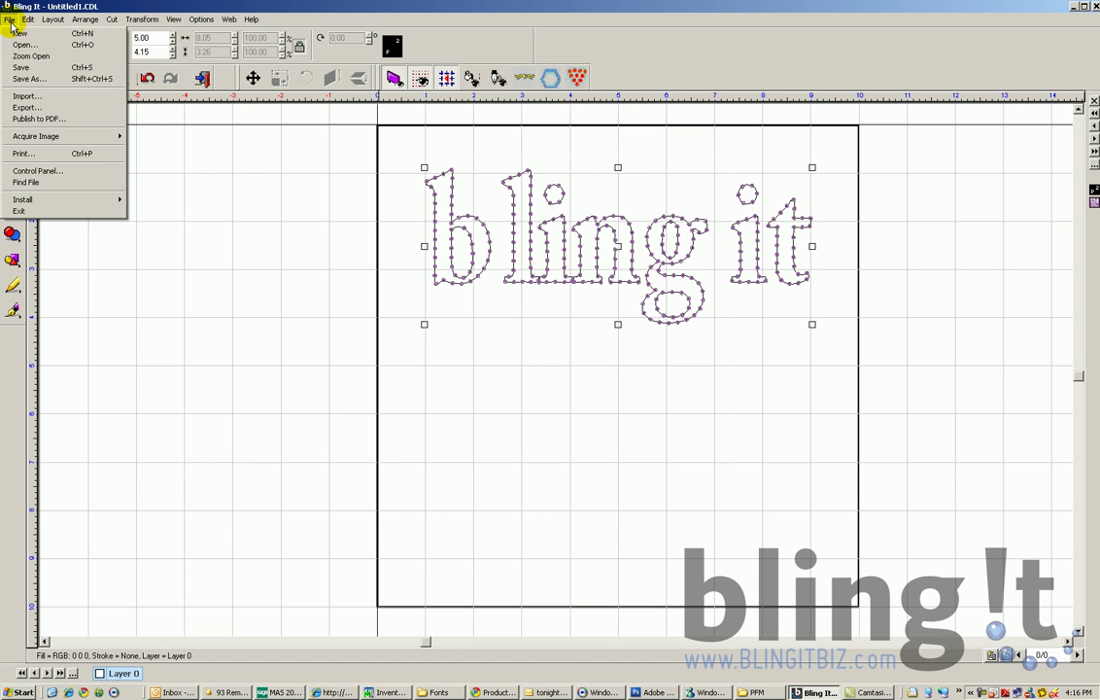
{"action": "left_click", "coordinate": [220, 309]}
{"action": "left_click", "coordinate": [11, 183]}
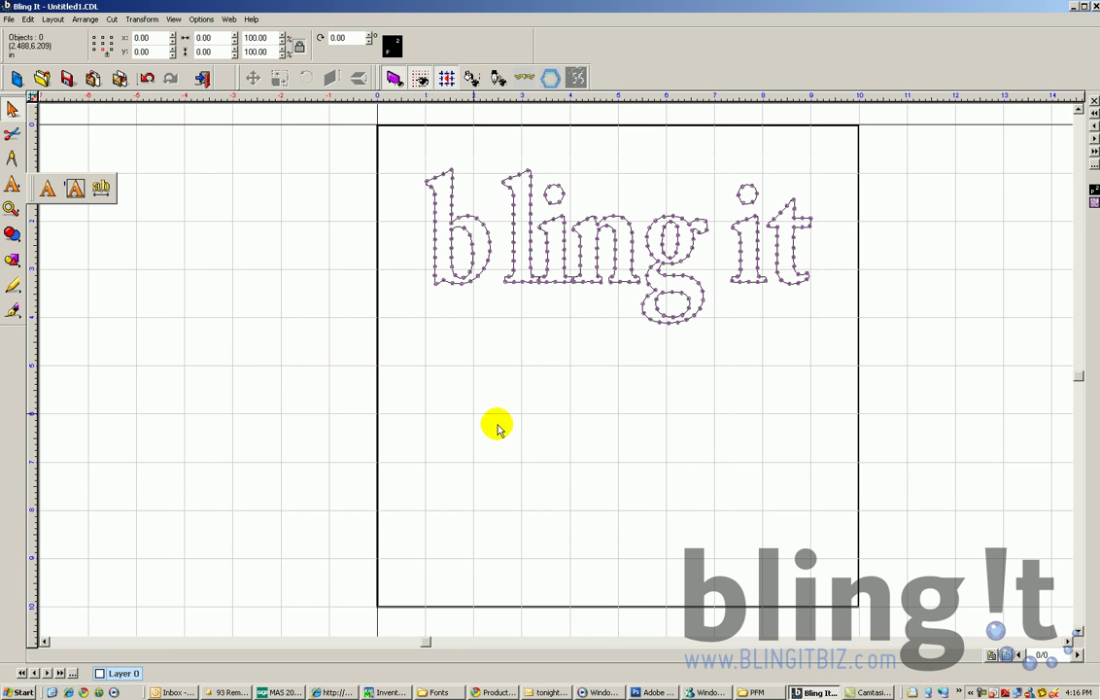
{"action": "left_click", "coordinate": [46, 188]}
{"action": "left_click", "coordinate": [451, 422]}
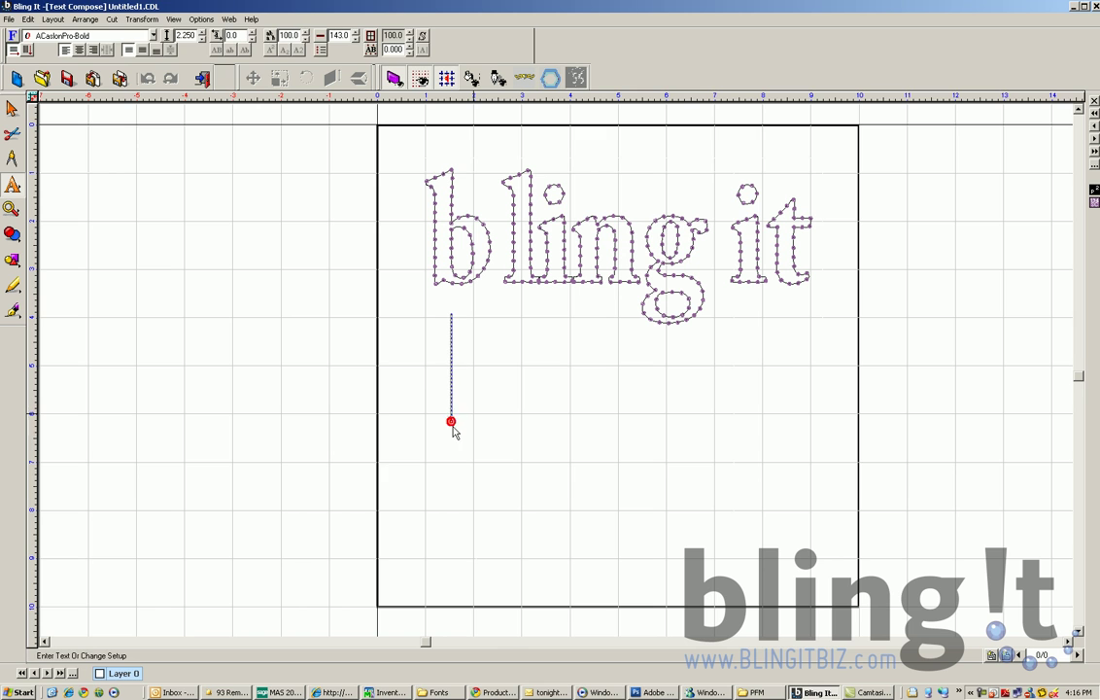
Compare fonts and set the 'Bling it' text in Eng_VandLine, then commit it
{"action": "left_click", "coordinate": [153, 35]}
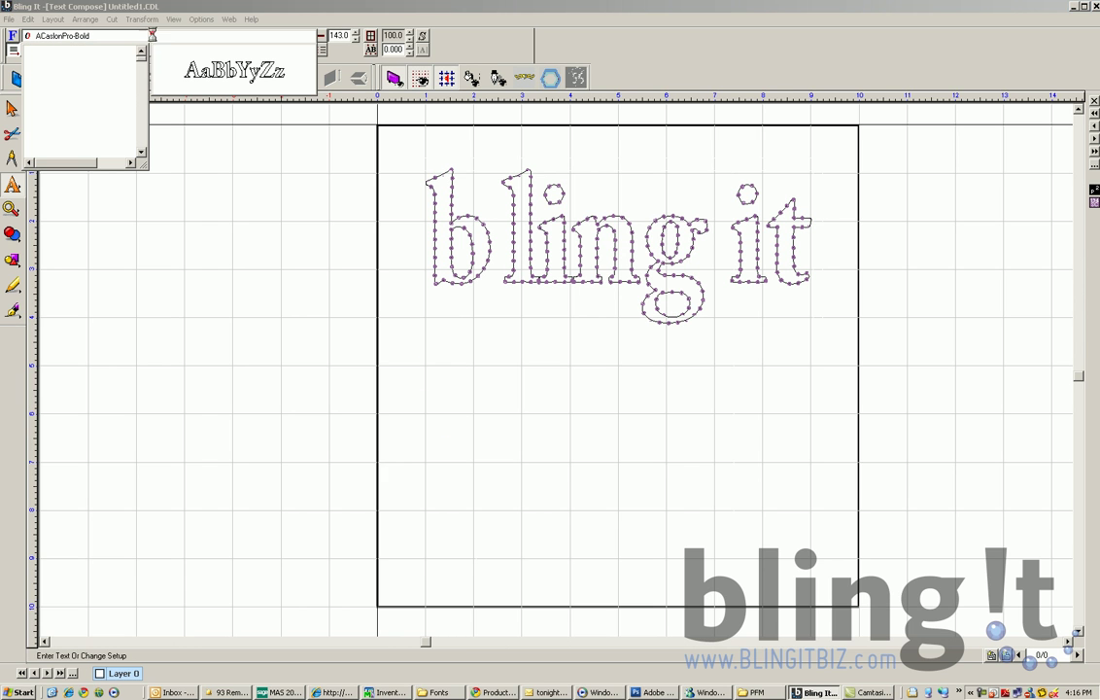
{"action": "left_click_drag", "start_coordinate": [140, 69], "coordinate": [149, 95]}
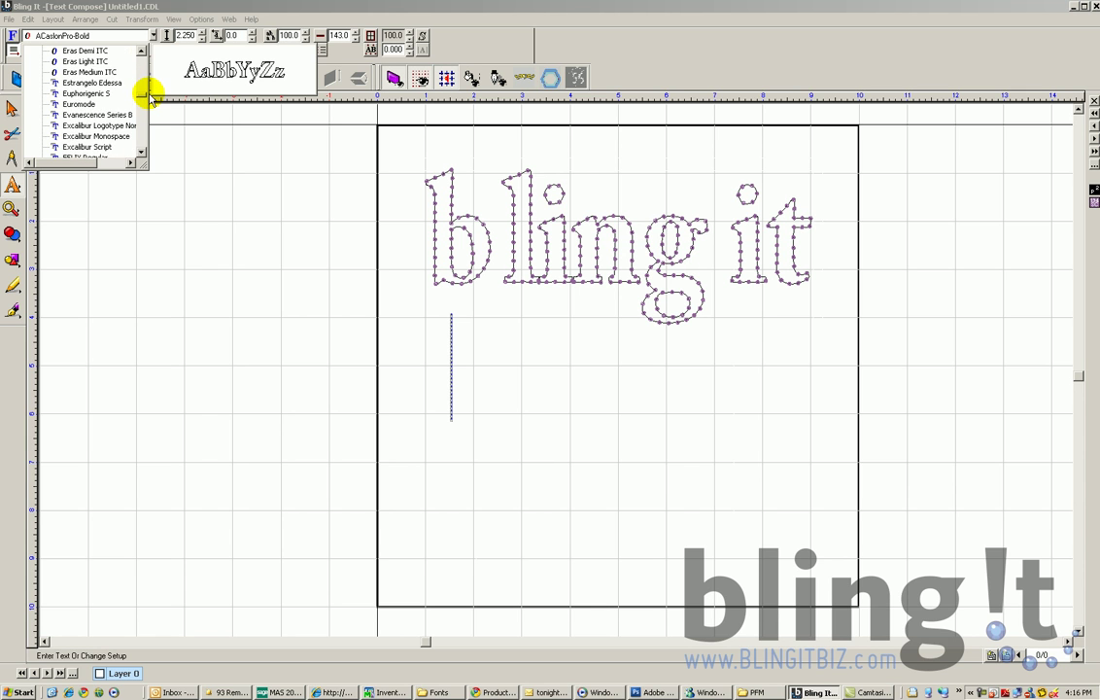
{"action": "left_click", "coordinate": [136, 126]}
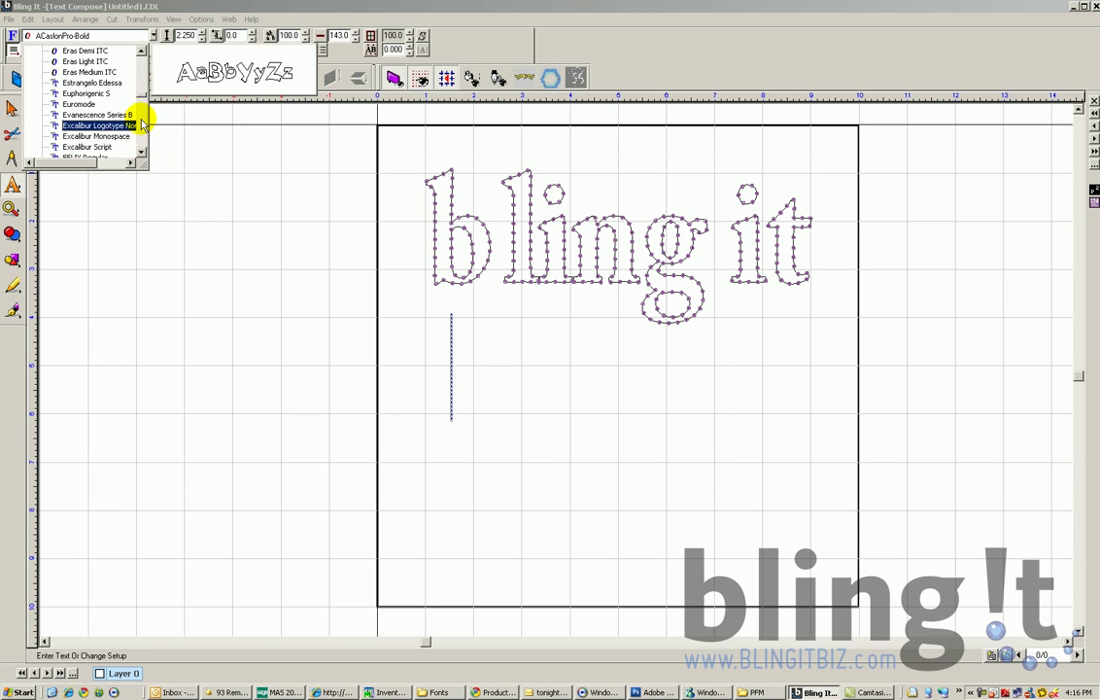
{"action": "left_click", "coordinate": [142, 54]}
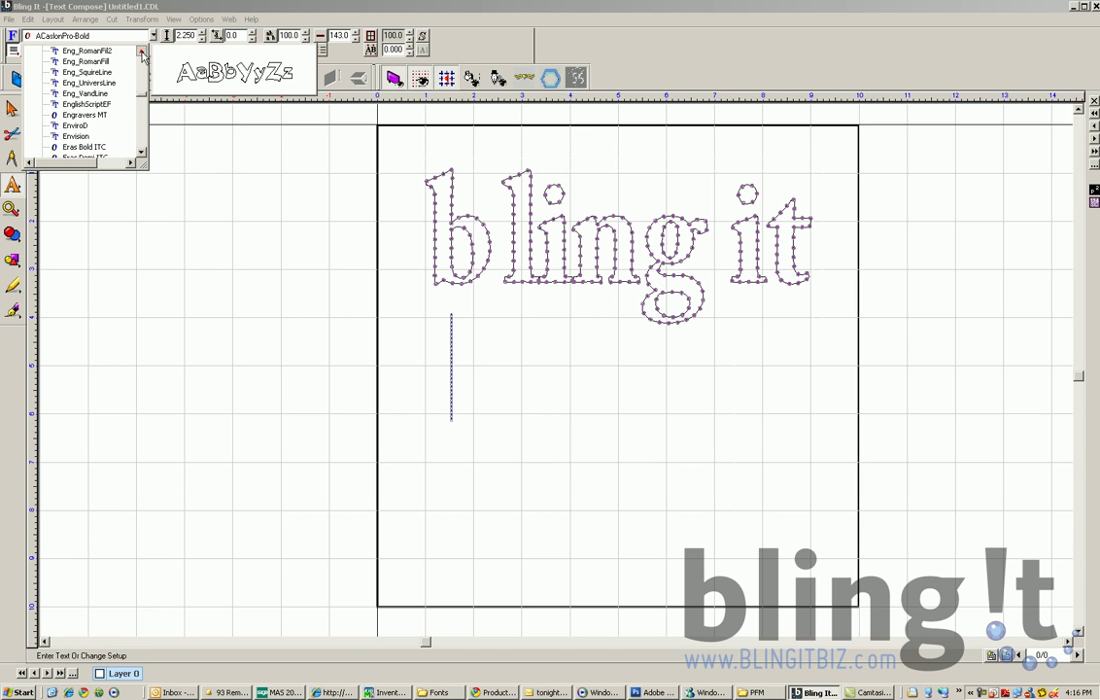
{"action": "left_click", "coordinate": [107, 72]}
{"action": "left_click", "coordinate": [105, 61]}
{"action": "left_click", "coordinate": [78, 137]}
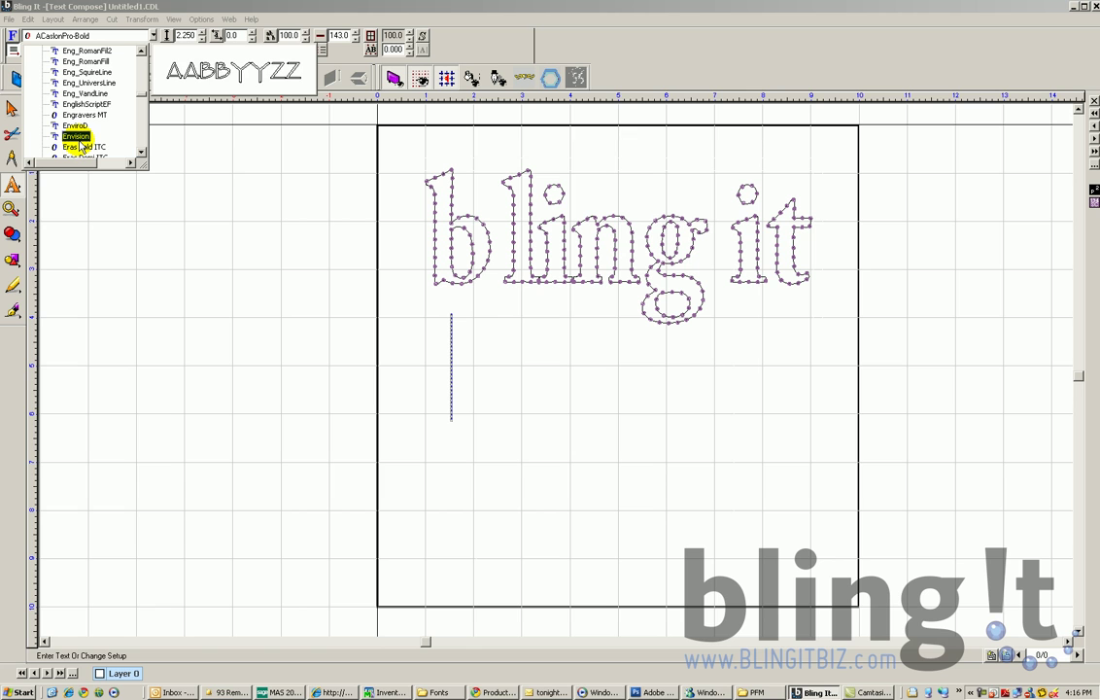
{"action": "left_click", "coordinate": [82, 115]}
{"action": "left_click", "coordinate": [81, 93]}
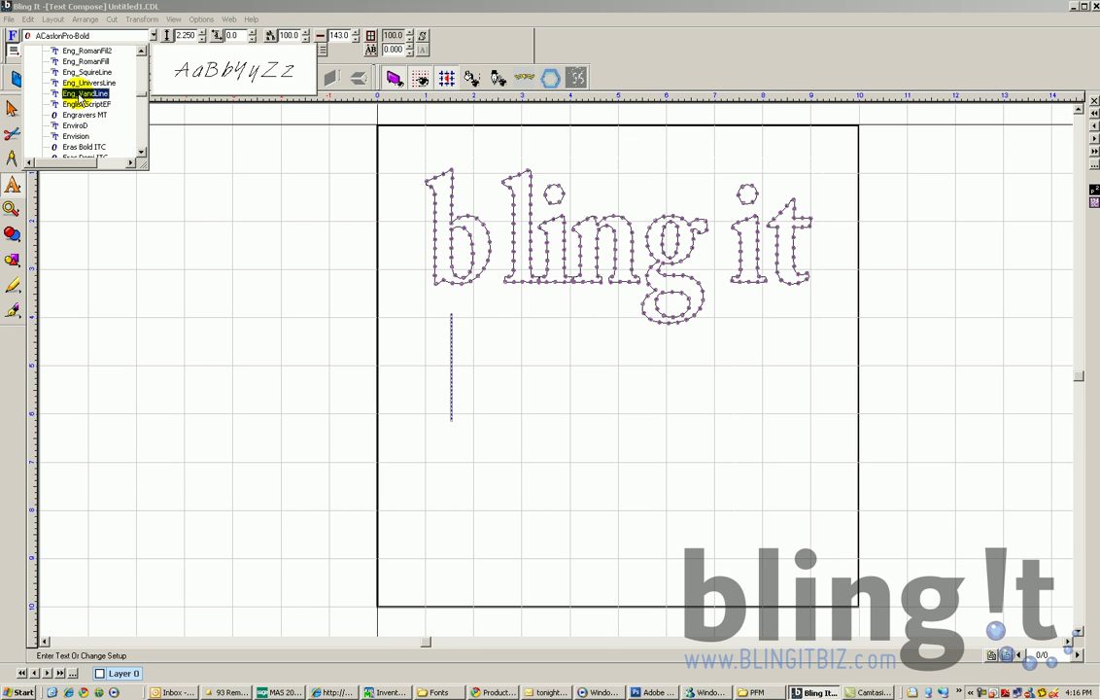
{"action": "left_click", "coordinate": [109, 103]}
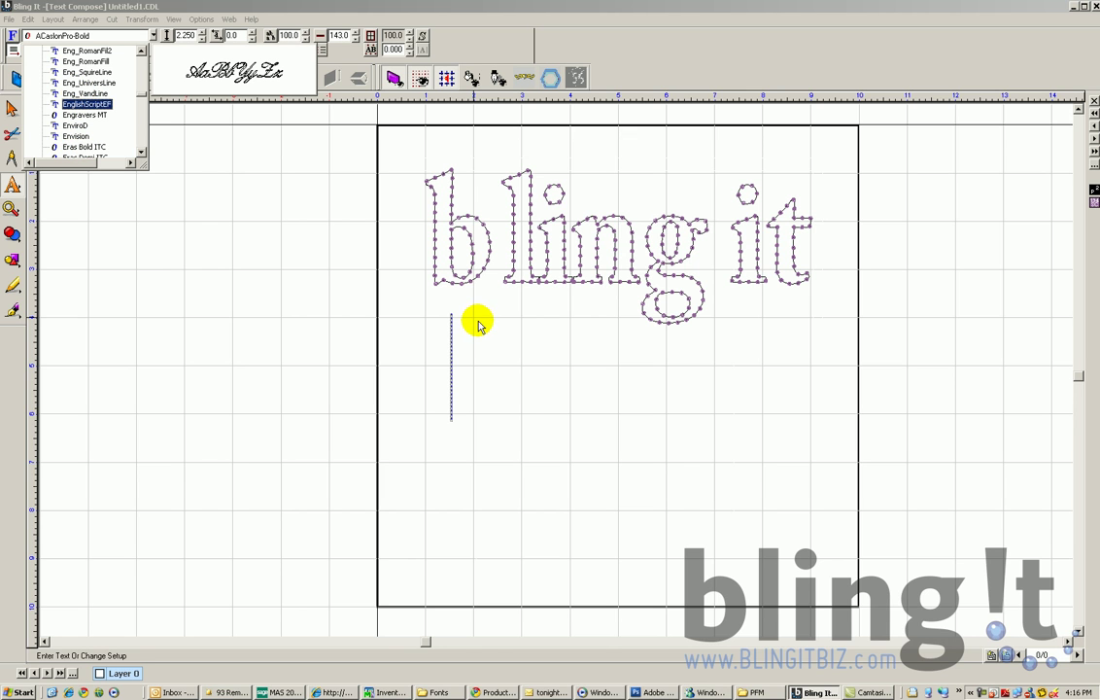
{"action": "left_click", "coordinate": [88, 93]}
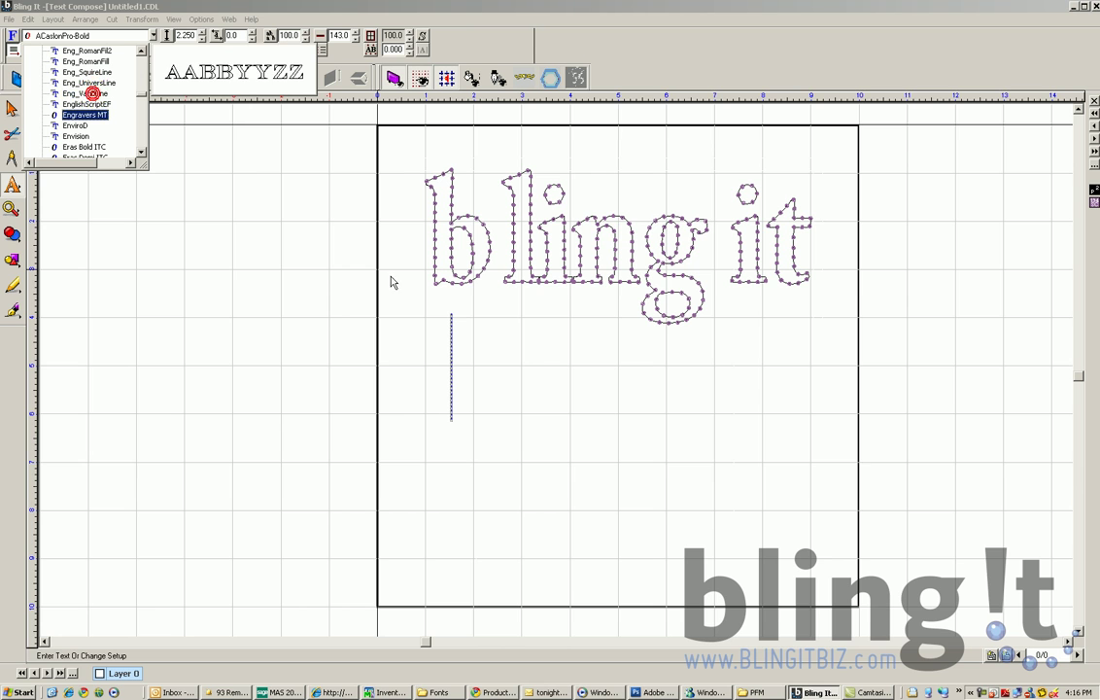
{"action": "left_click", "coordinate": [512, 347]}
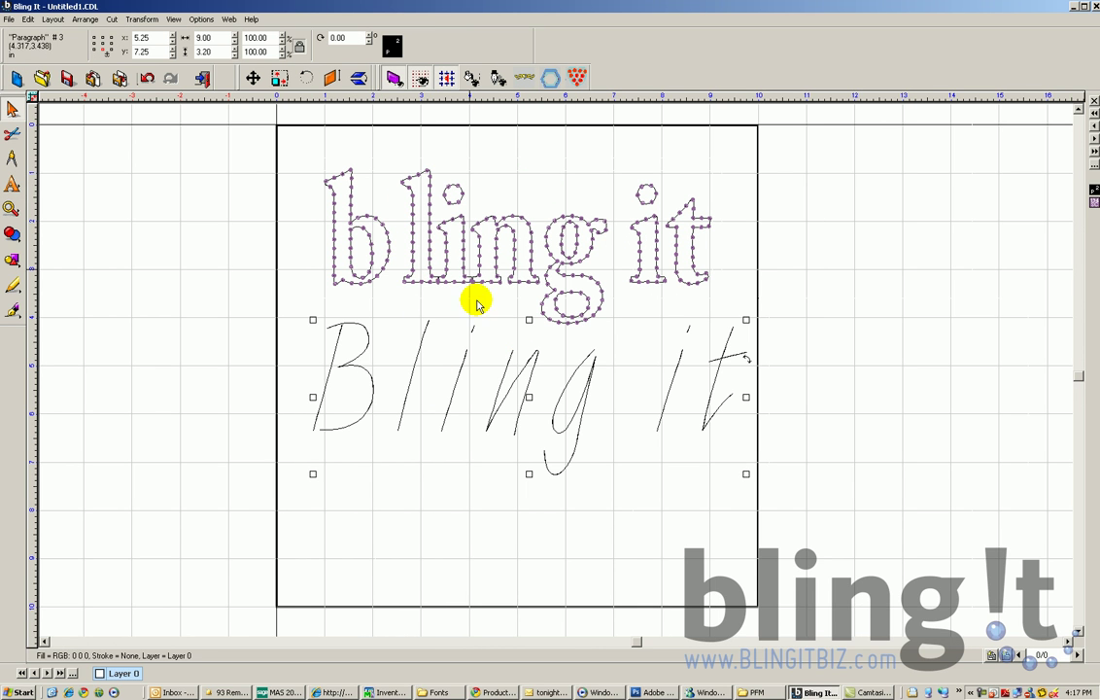
Line the script 'Bling it' with 161 ss6 crystal stones at 0.19 in
{"action": "left_click", "coordinate": [550, 78]}
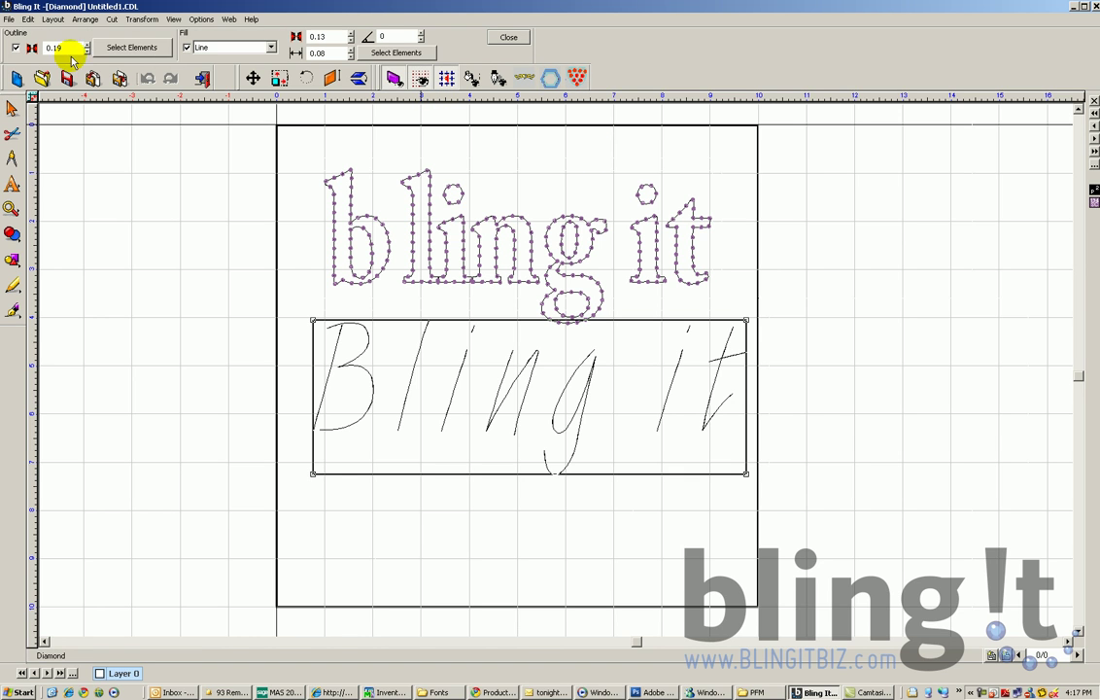
{"action": "left_click", "coordinate": [119, 47]}
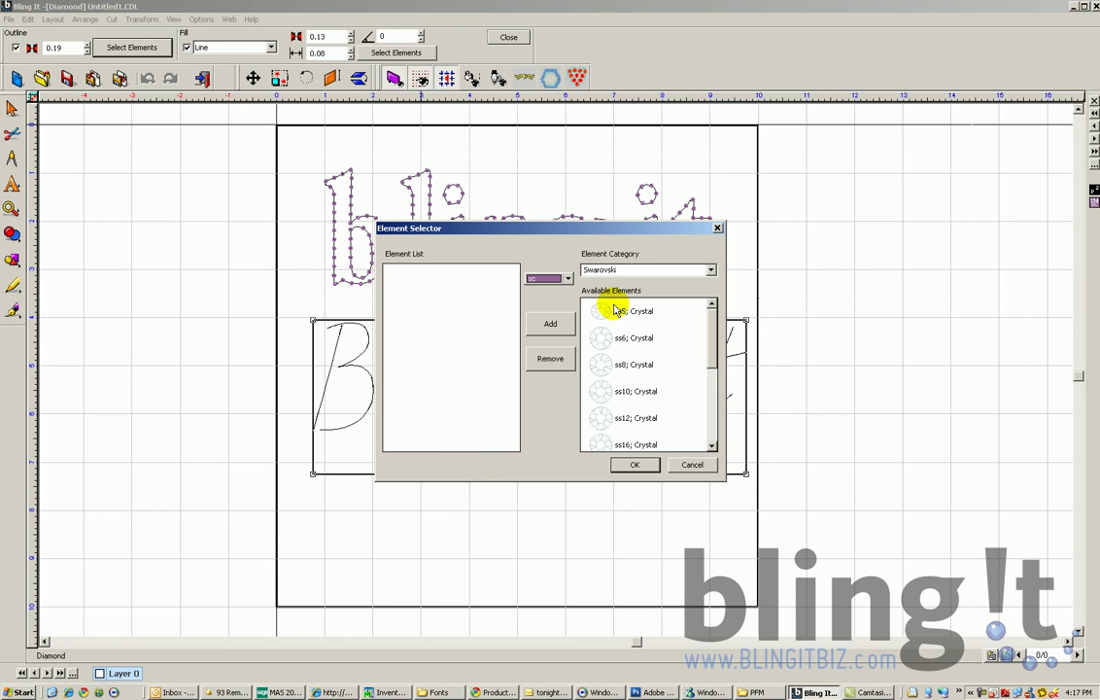
{"action": "left_click", "coordinate": [621, 338]}
{"action": "left_click", "coordinate": [550, 323]}
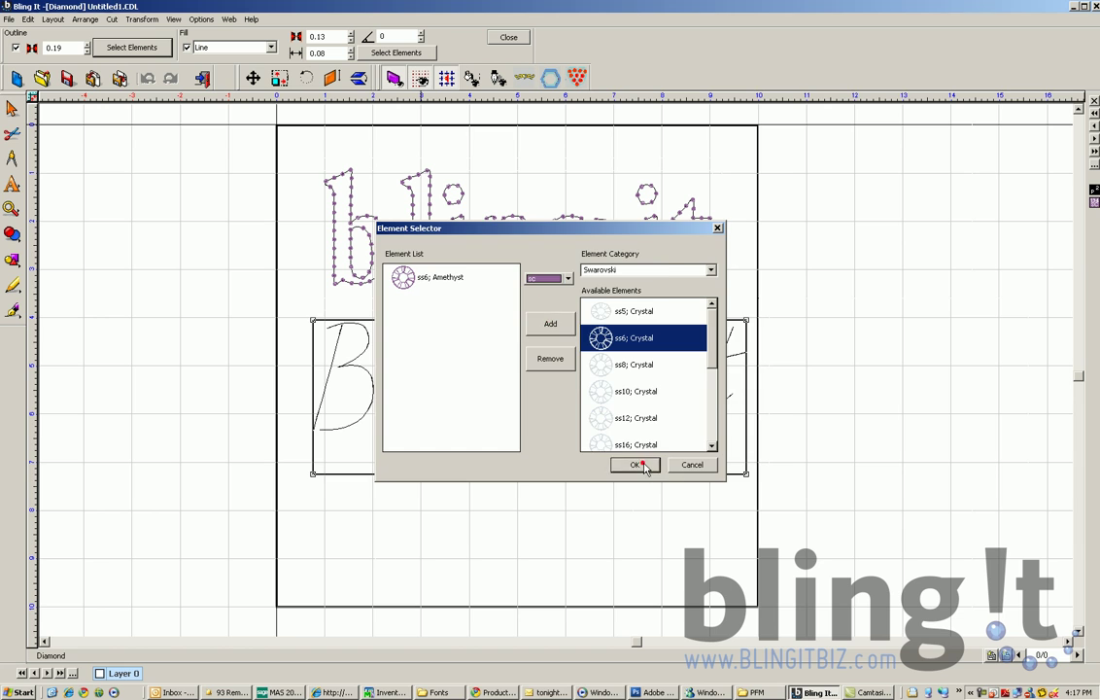
{"action": "left_click", "coordinate": [636, 464]}
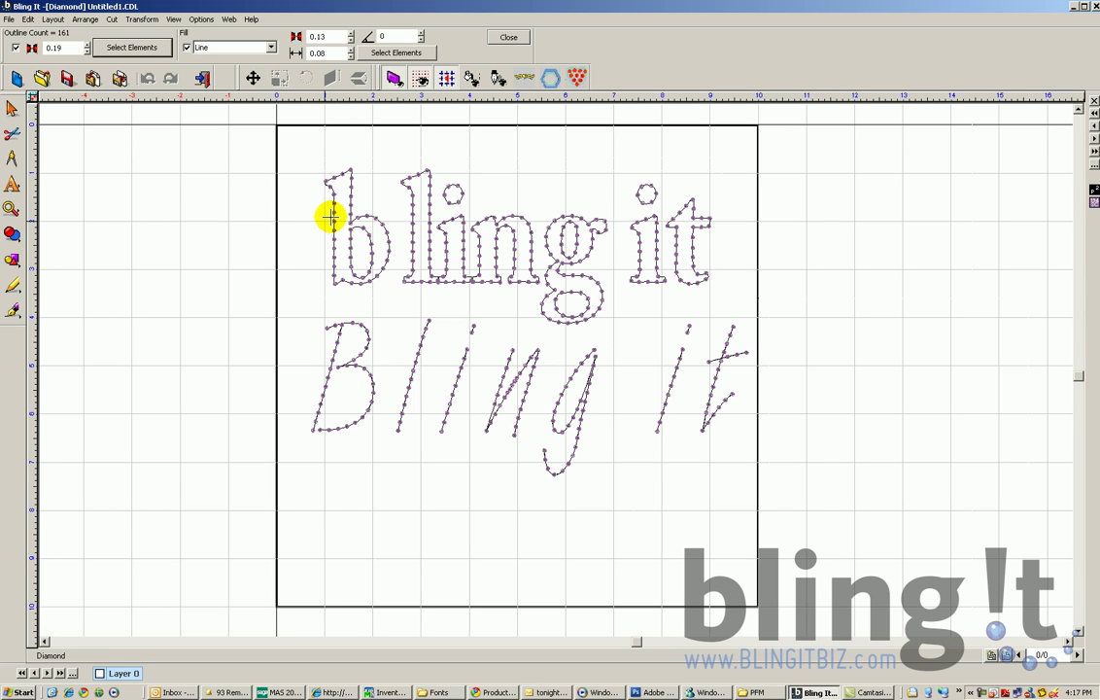
Add new text near the page top and change its font to Aachen_Bold
{"action": "left_click", "coordinate": [12, 184]}
{"action": "left_click", "coordinate": [357, 197]}
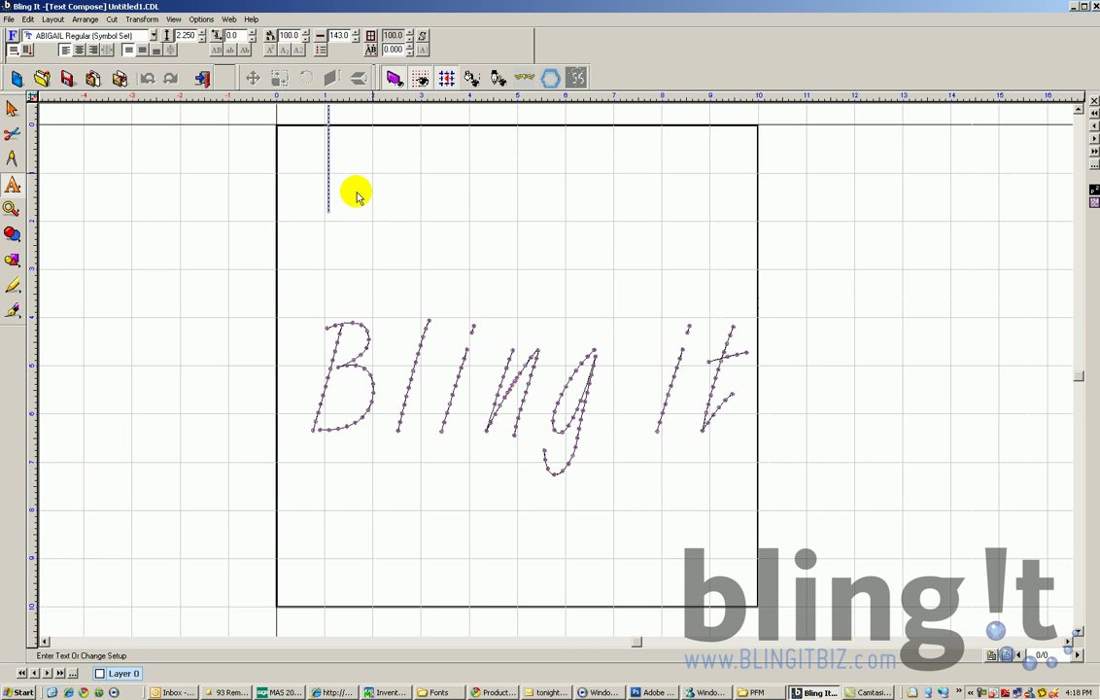
{"action": "type", "text": "f"}
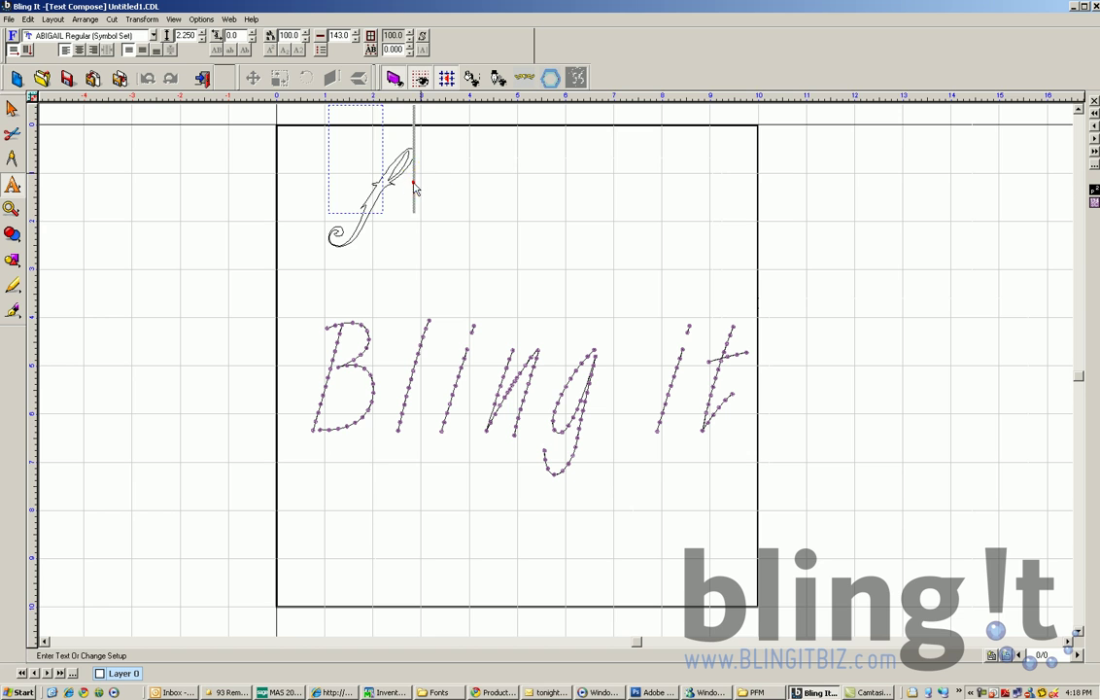
{"action": "left_click_drag", "start_coordinate": [414, 185], "coordinate": [357, 229]}
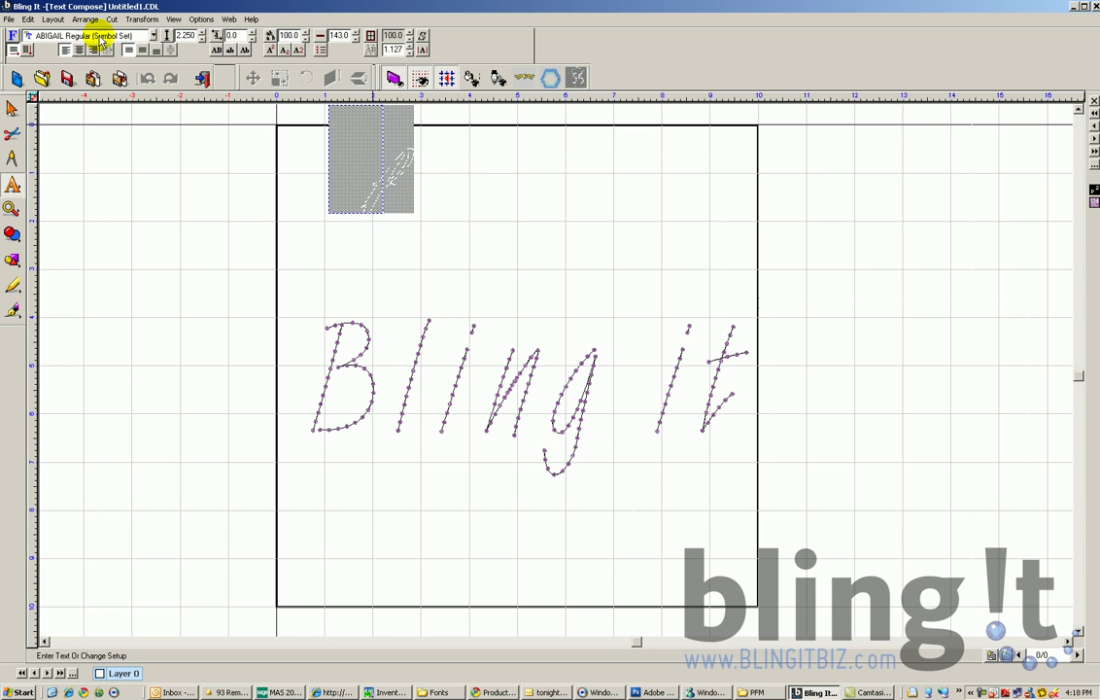
{"action": "left_click", "coordinate": [151, 35]}
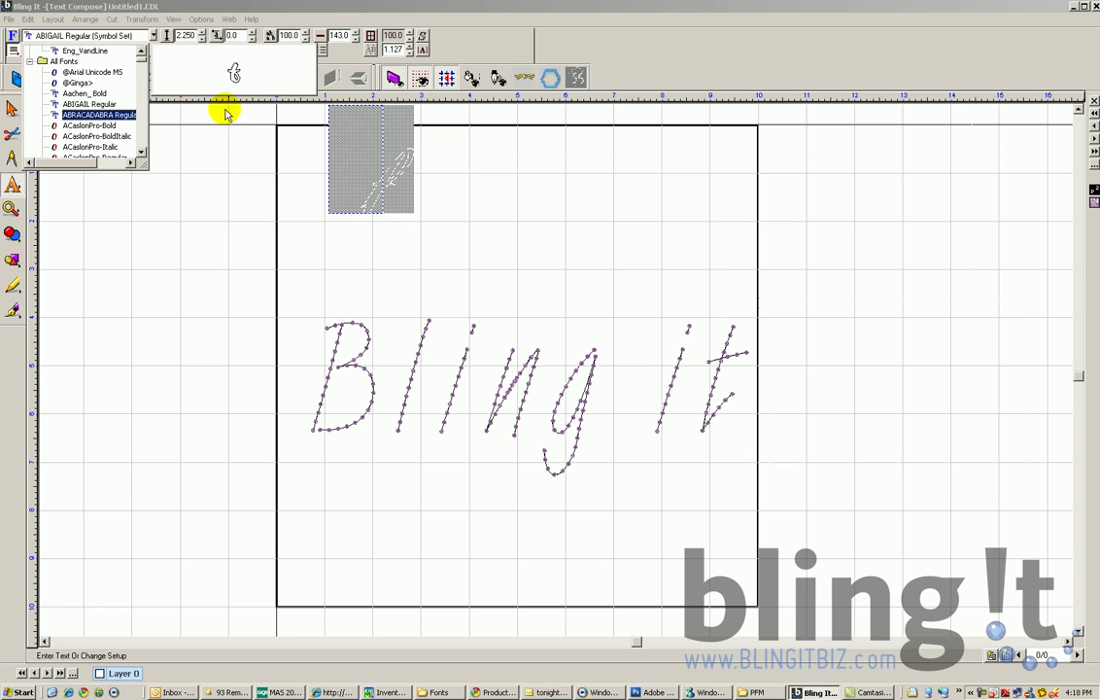
{"action": "left_click", "coordinate": [85, 93]}
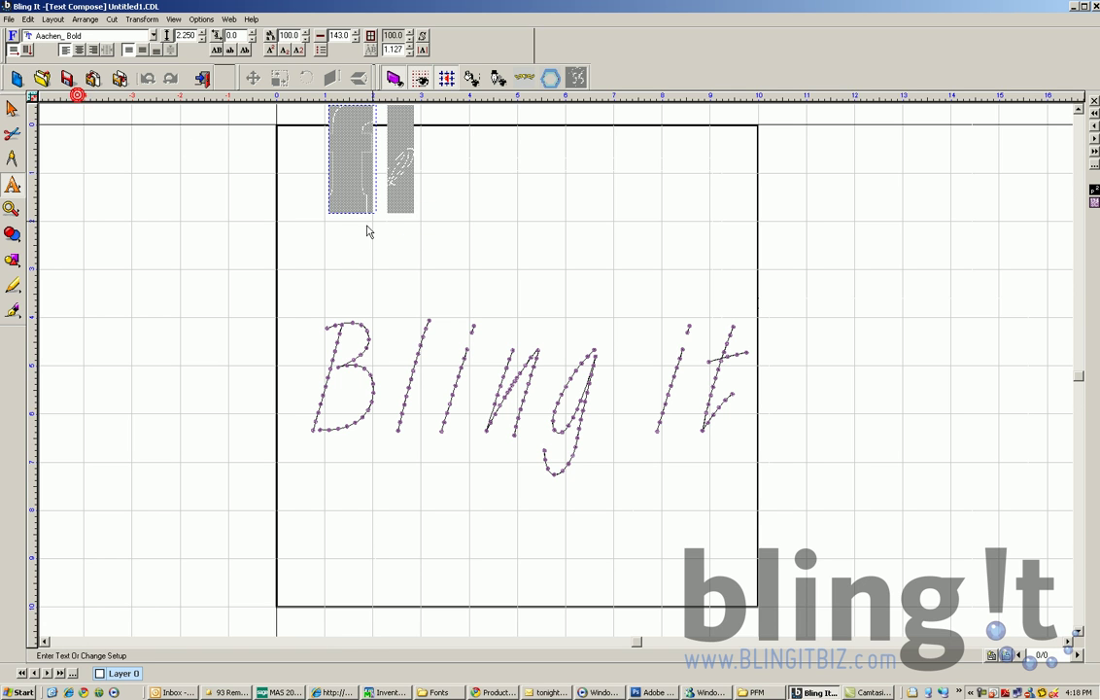
{"action": "left_click", "coordinate": [418, 178]}
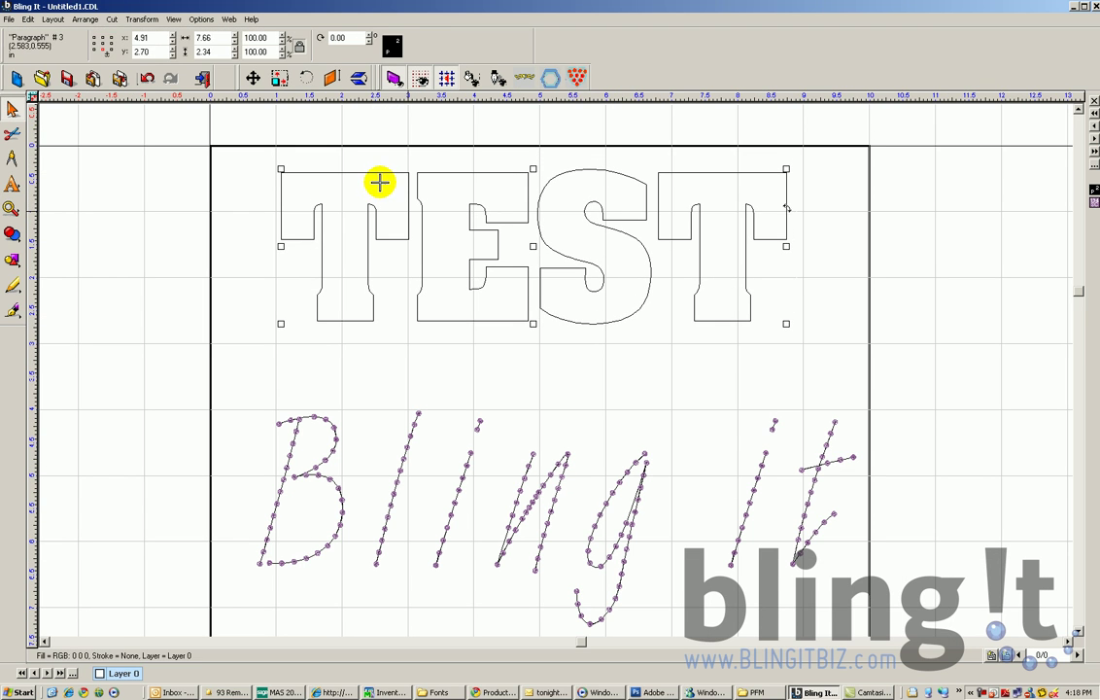
{"action": "left_click", "coordinate": [576, 78]}
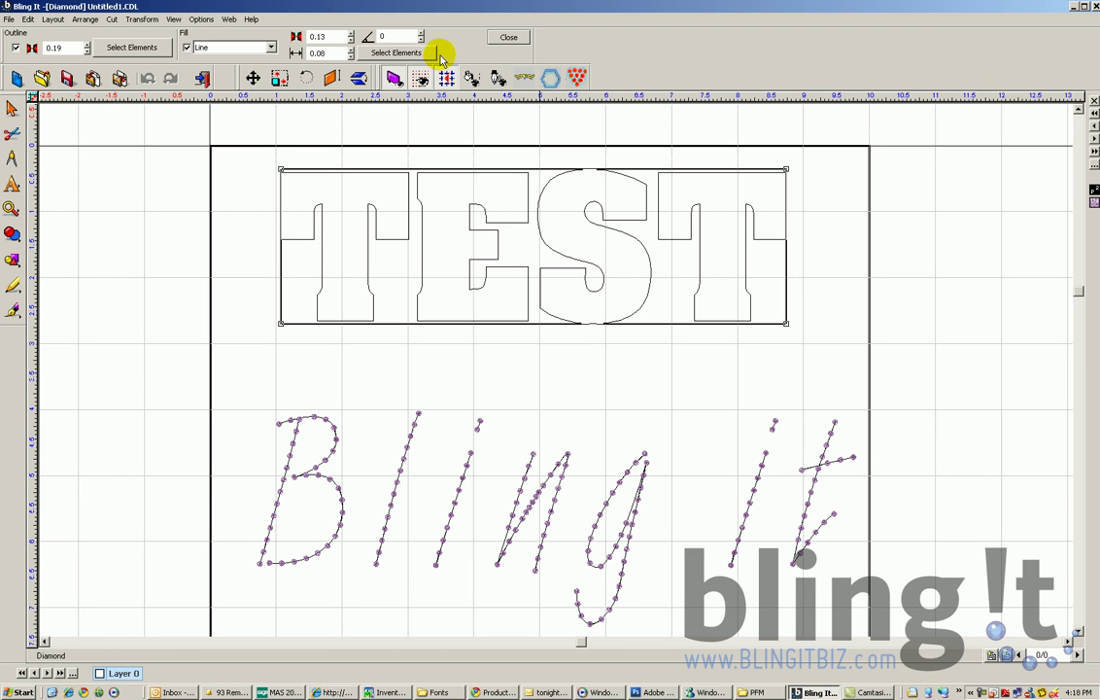
Fill TEST with ss6 crystal stones, dismiss the inlay warning, and set fill spacing to 0.00
{"action": "left_click", "coordinate": [398, 54]}
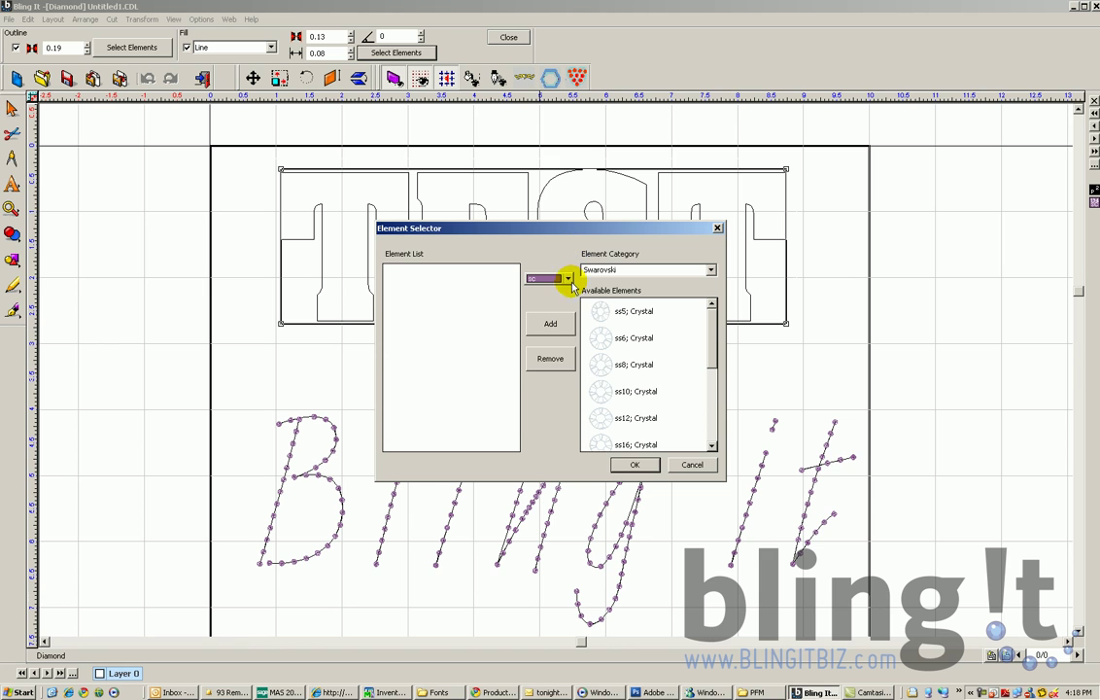
{"action": "left_click", "coordinate": [632, 337]}
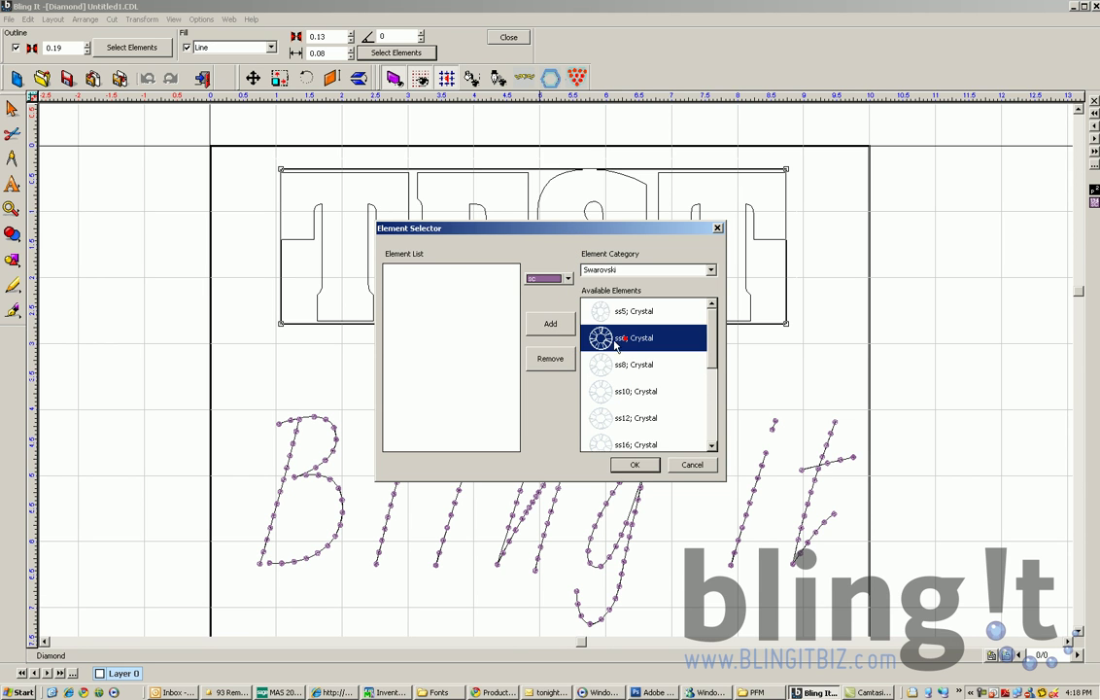
{"action": "left_click", "coordinate": [552, 326]}
{"action": "left_click", "coordinate": [634, 464]}
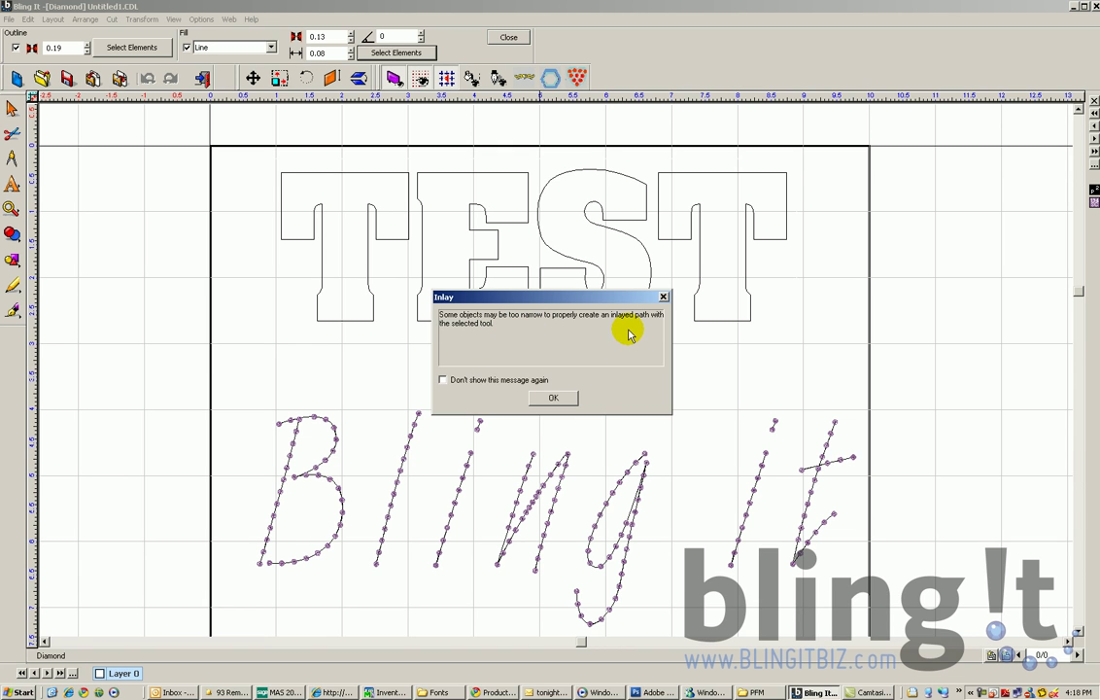
{"action": "left_click", "coordinate": [553, 399]}
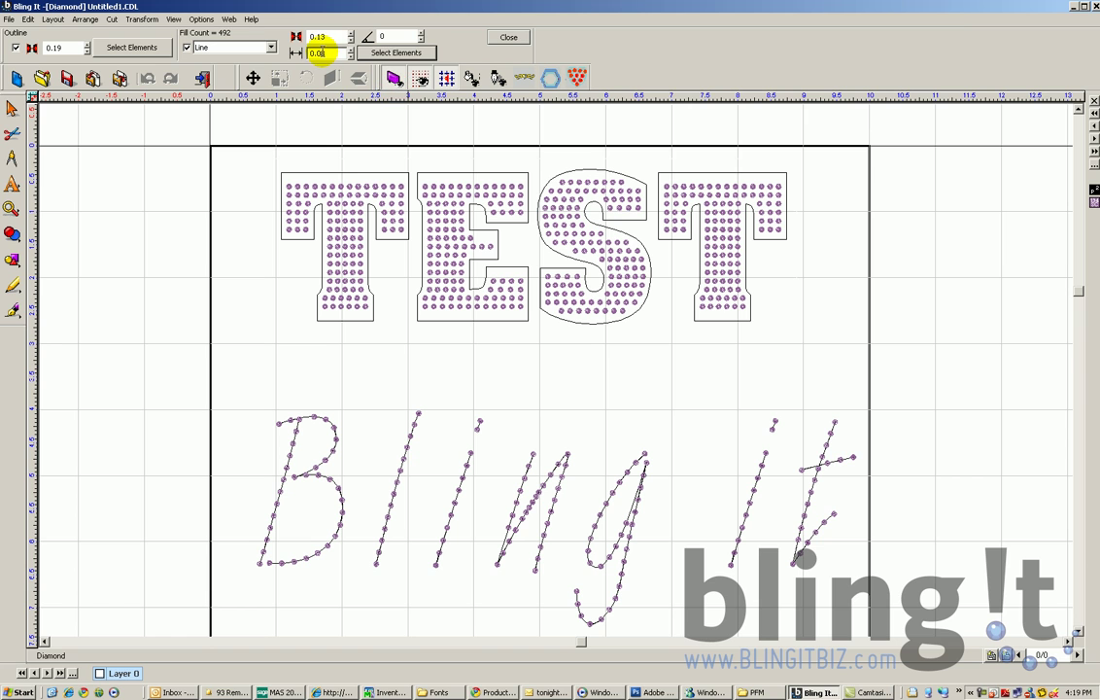
{"action": "left_click", "coordinate": [340, 97]}
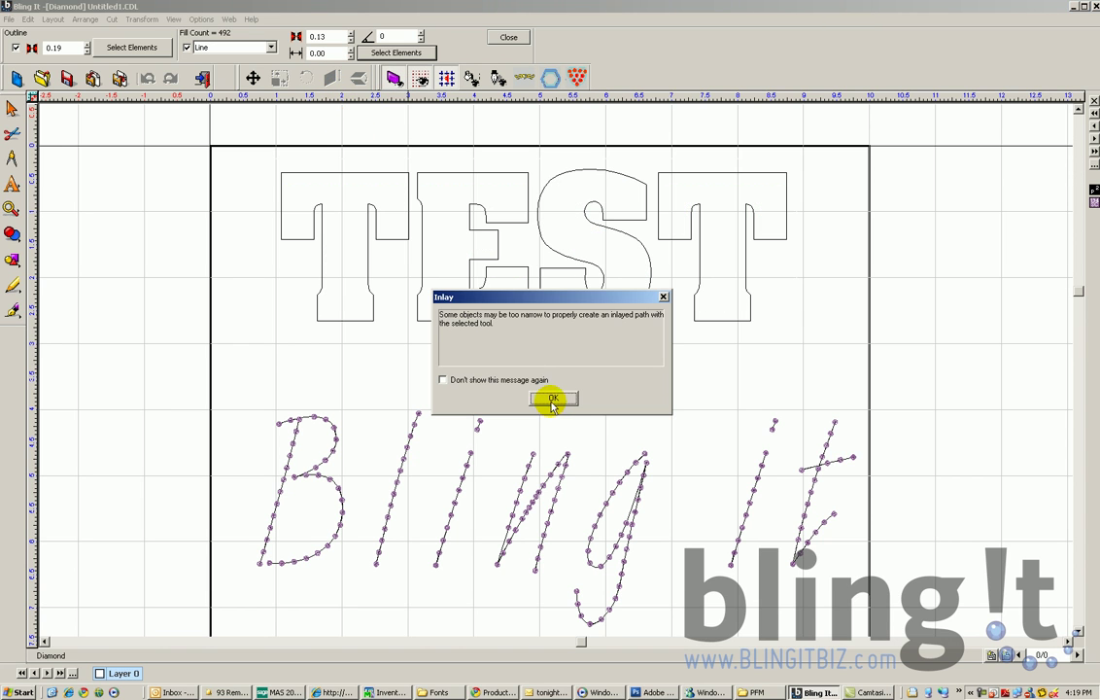
Dismiss the inlay warning so TEST regenerates with 663 densely packed stones
{"action": "left_click", "coordinate": [552, 399]}
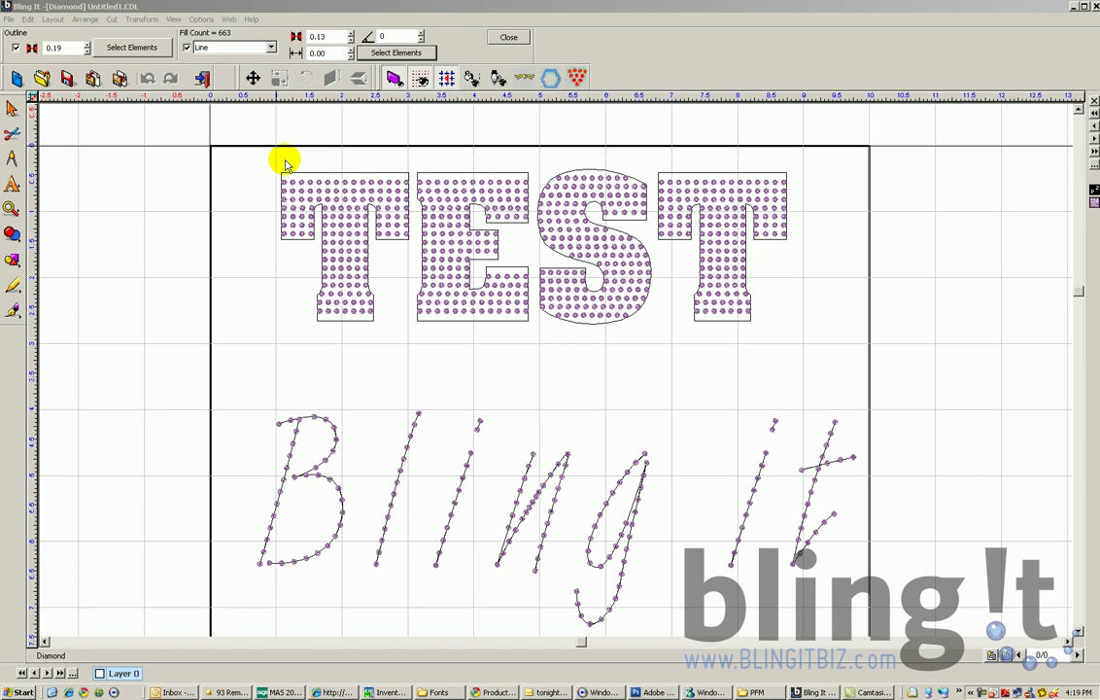
{"action": "left_click", "coordinate": [8, 19]}
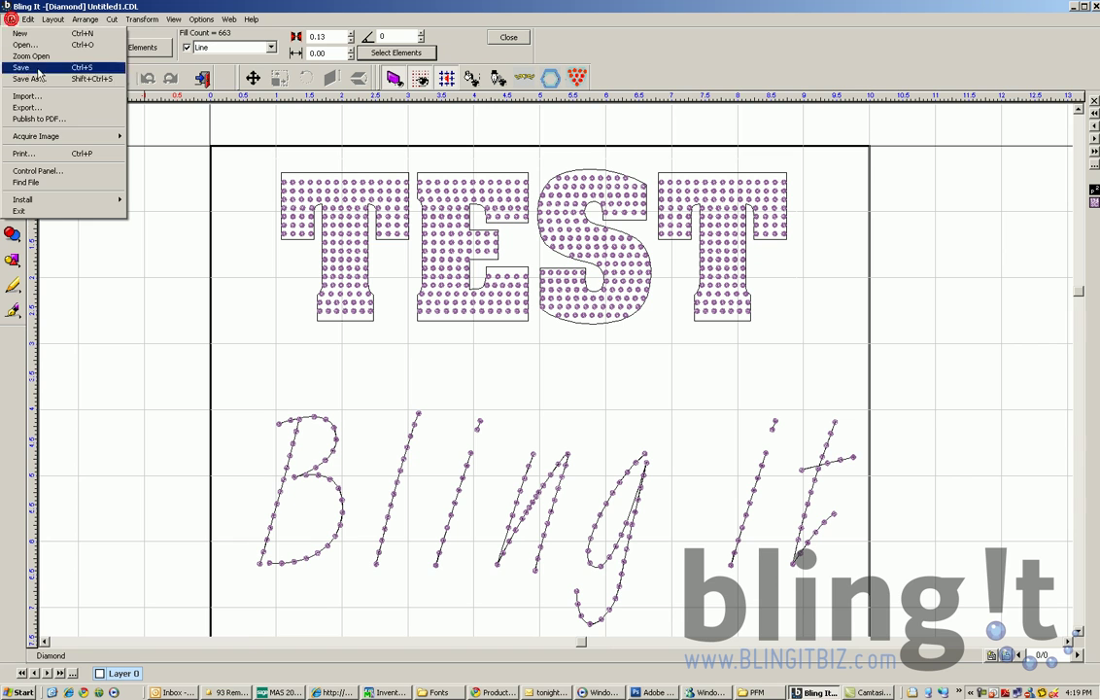
{"action": "left_click", "coordinate": [348, 144]}
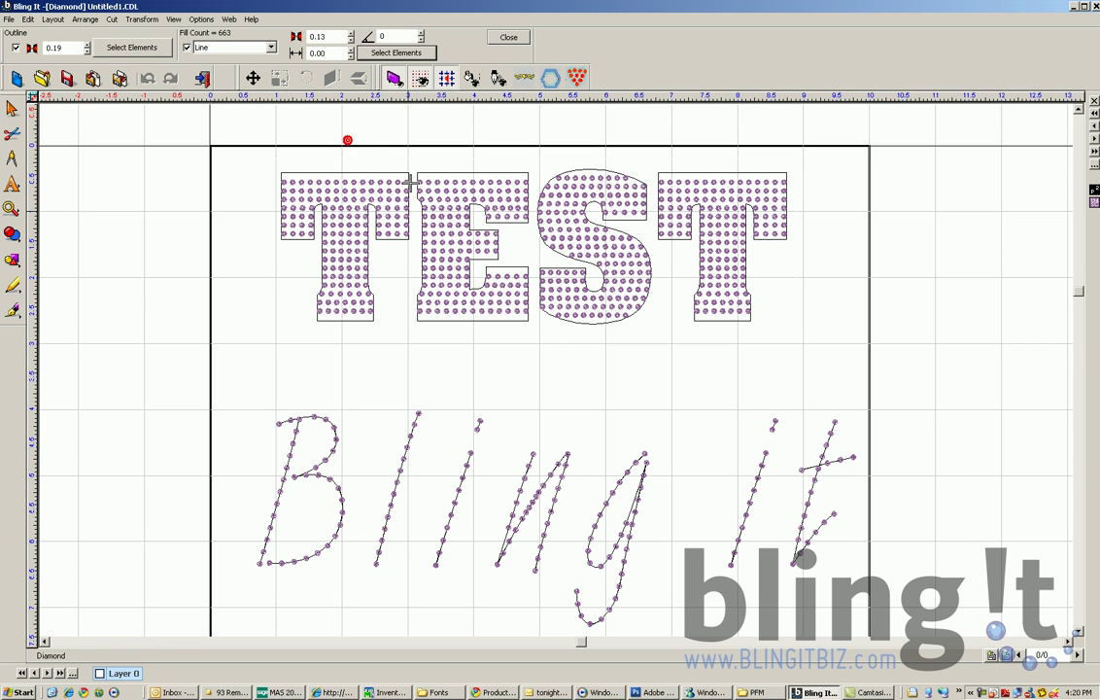